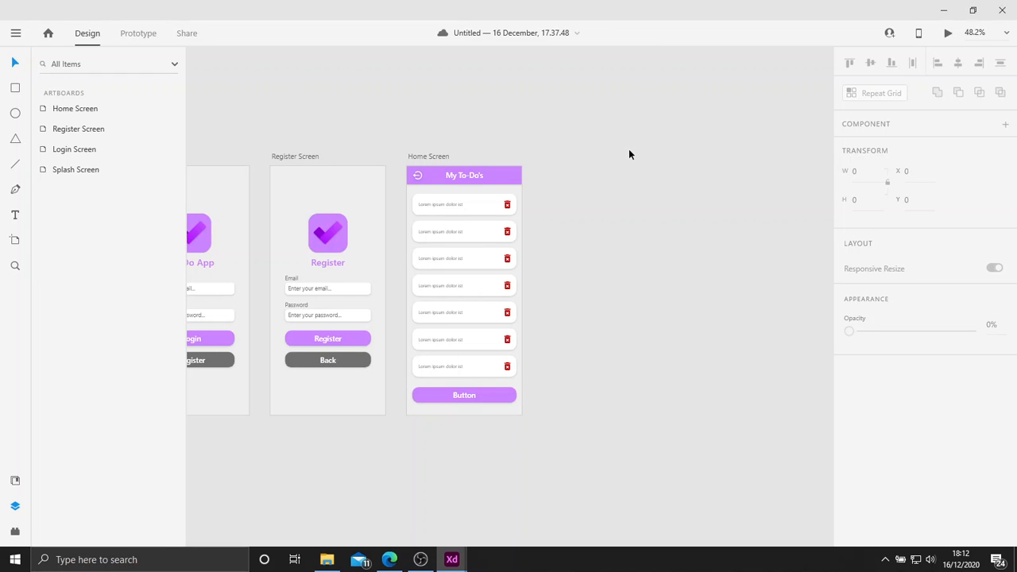
# Duplicate the Register Screen artboard.
pyautogui.scroll(-3, 692, 136)
pyautogui.click(457, 123)
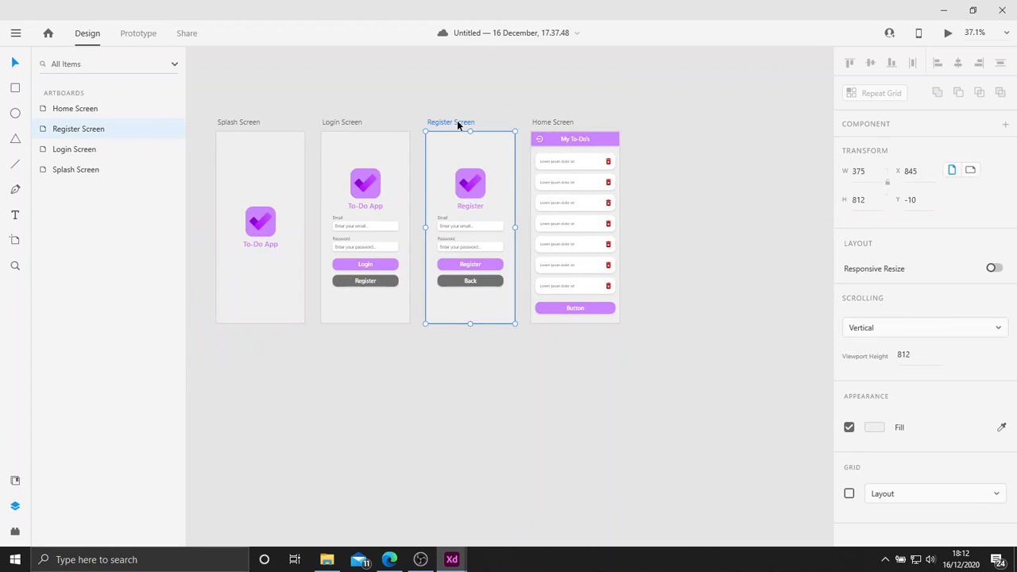
pyautogui.hotkey('ctrl', 'd')
pyautogui.scroll(1, 618, 157)
pyautogui.scroll(1, 618, 156)
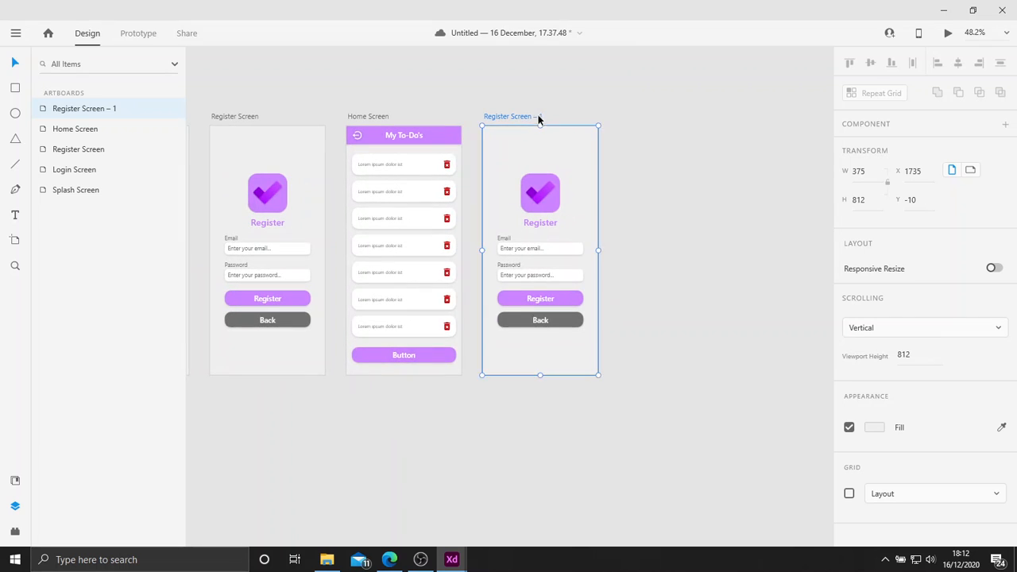
# Rename the duplicated Register Screen artboard as "Create Screen".
pyautogui.doubleClick(538, 116)
pyautogui.write('Creat')
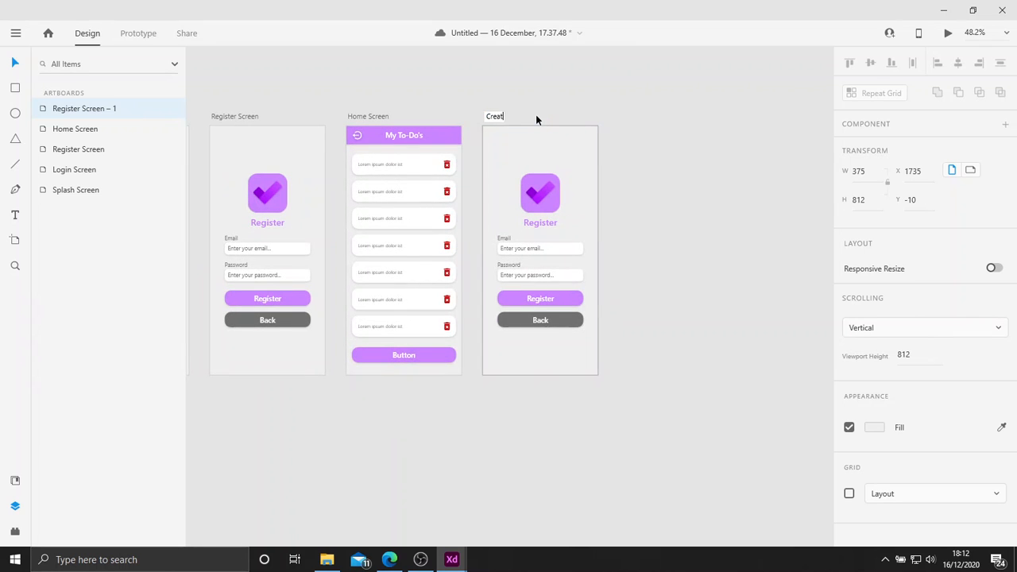
pyautogui.write('e Screen')
pyautogui.press('Return')
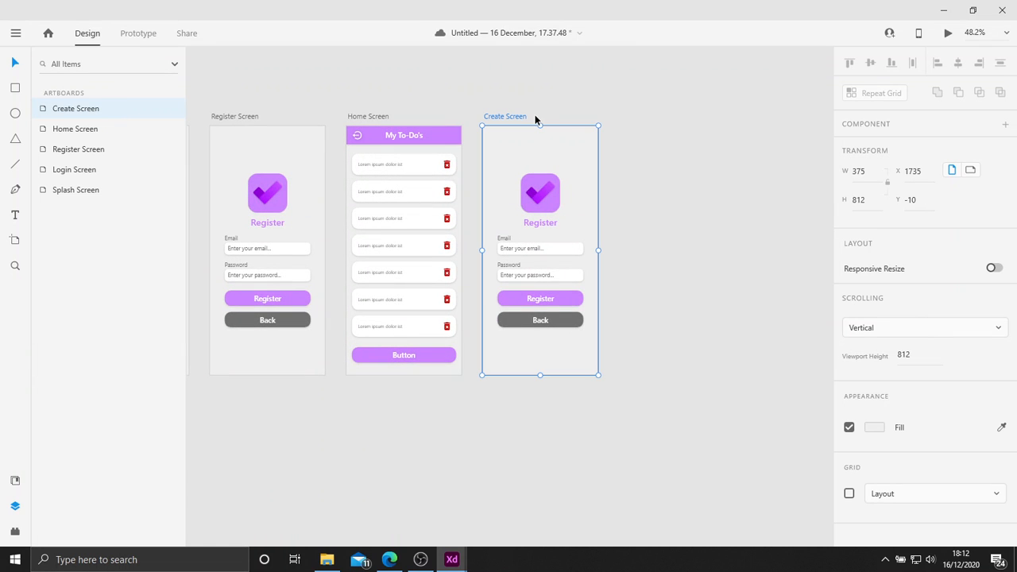
pyautogui.click(577, 89)
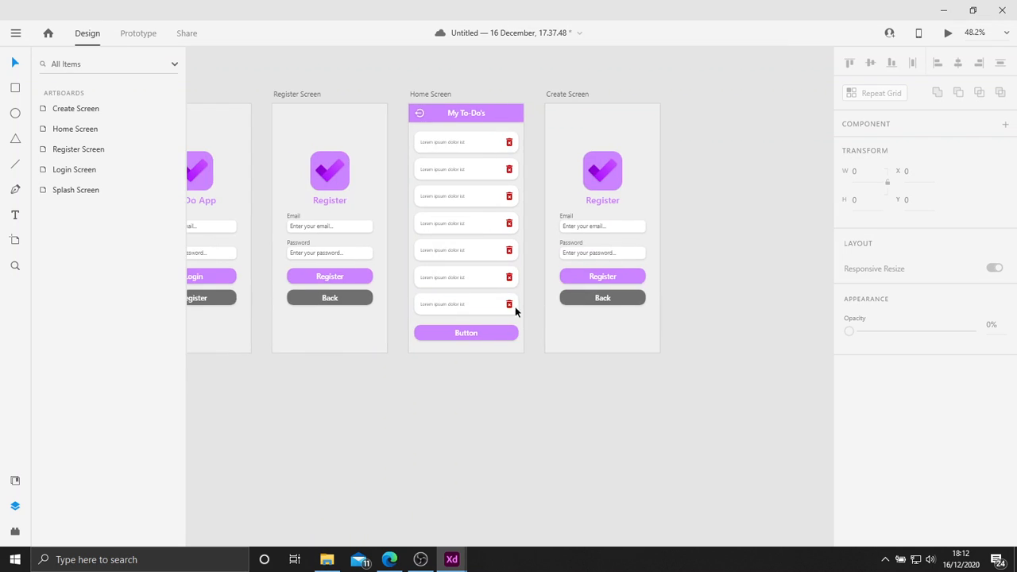
# Change the label of the Home Screen's button below the list to "Add To-Do".
pyautogui.scroll(2, 515, 309)
pyautogui.doubleClick(448, 336)
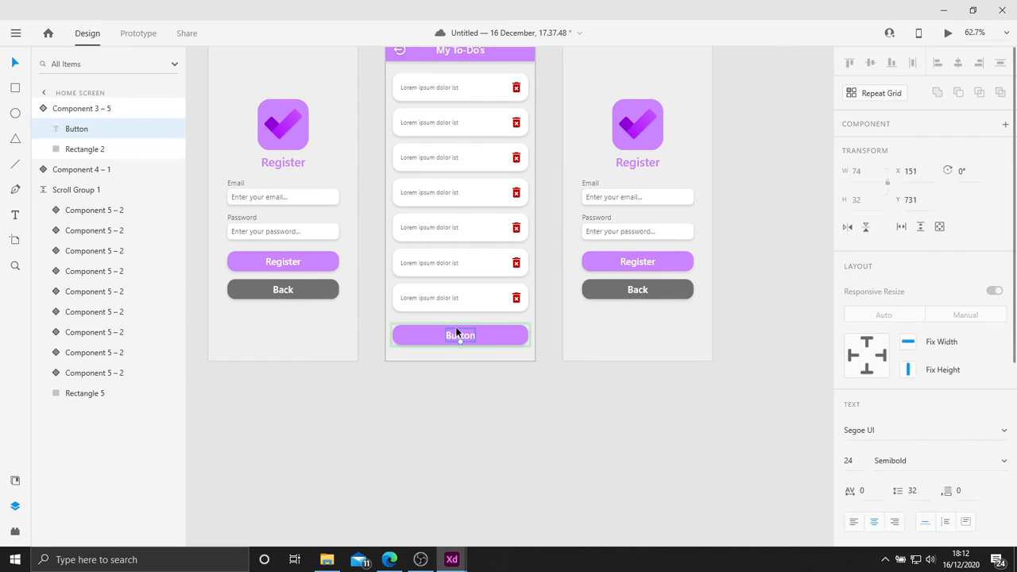
pyautogui.doubleClick(455, 336)
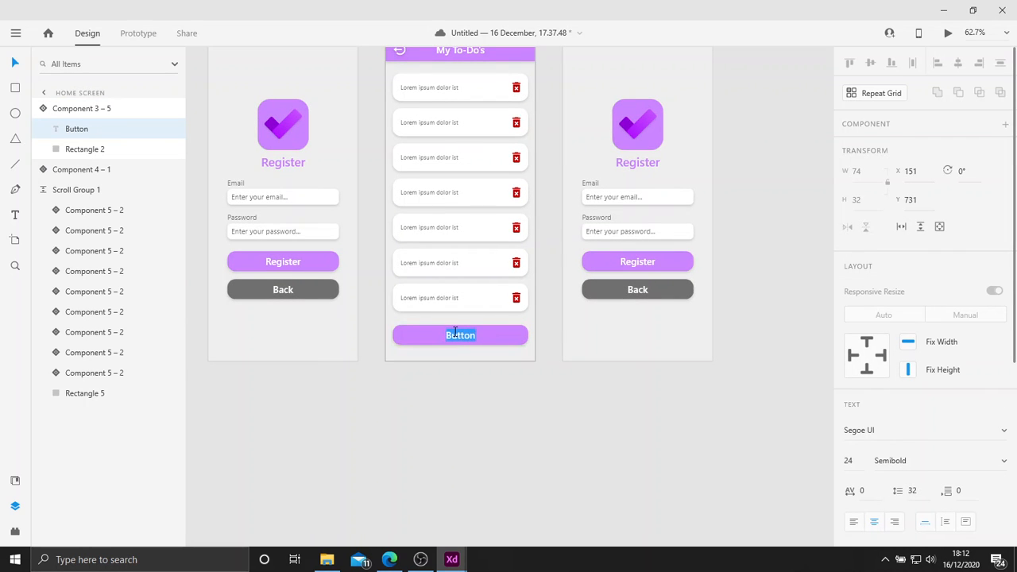
pyautogui.write('Add New')
pyautogui.press('BackSpace')
pyautogui.press('BackSpace')
pyautogui.press('BackSpace')
pyautogui.write('To-Do')
pyautogui.press('Escape')
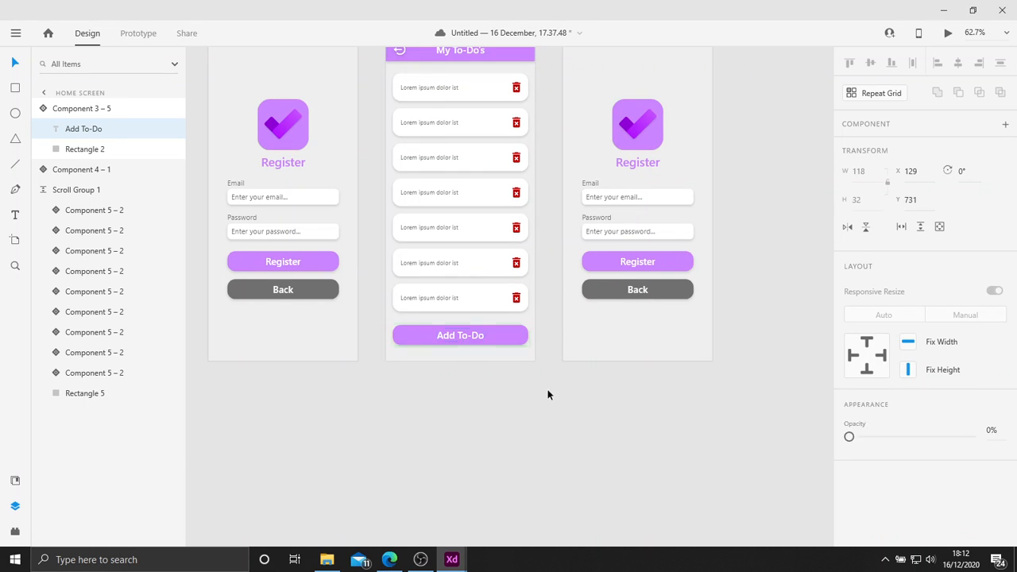
pyautogui.click(548, 395)
# Change the heading below the logo on the Create Screen to "Create To-Do".
pyautogui.moveTo(662, 223); pyautogui.dragTo(520, 323)
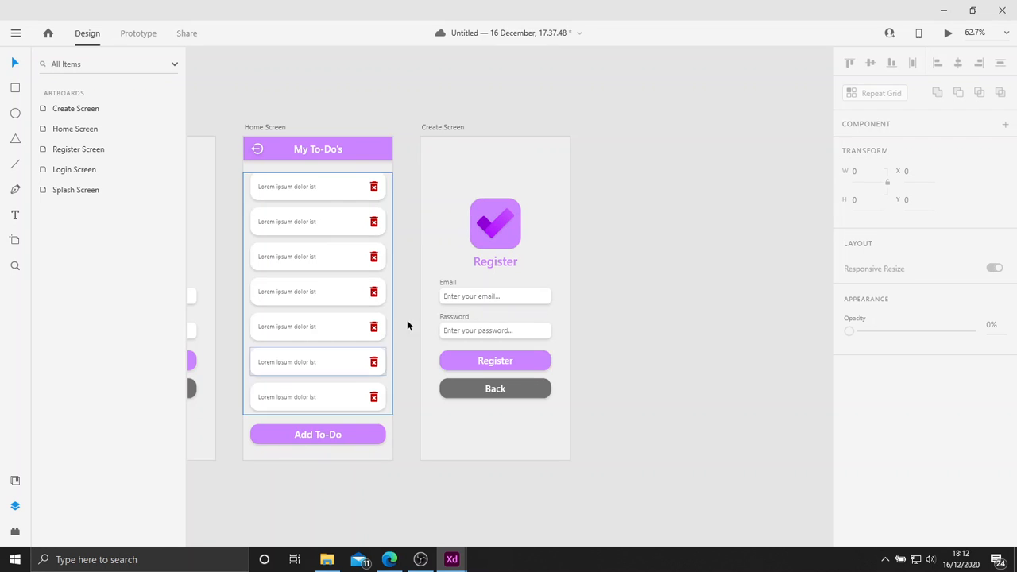
pyautogui.scroll(5, 478, 298)
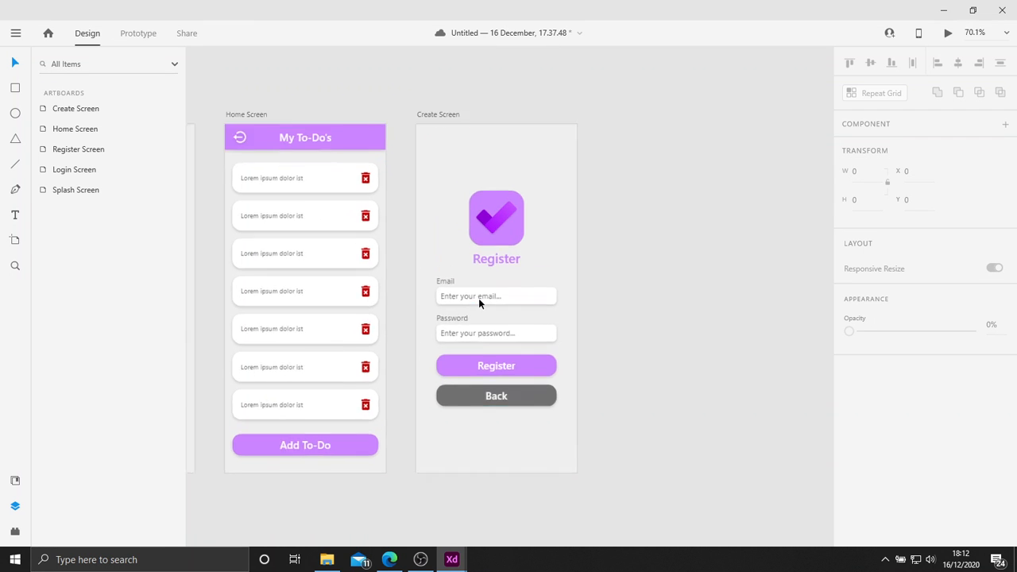
pyautogui.scroll(1, 498, 249)
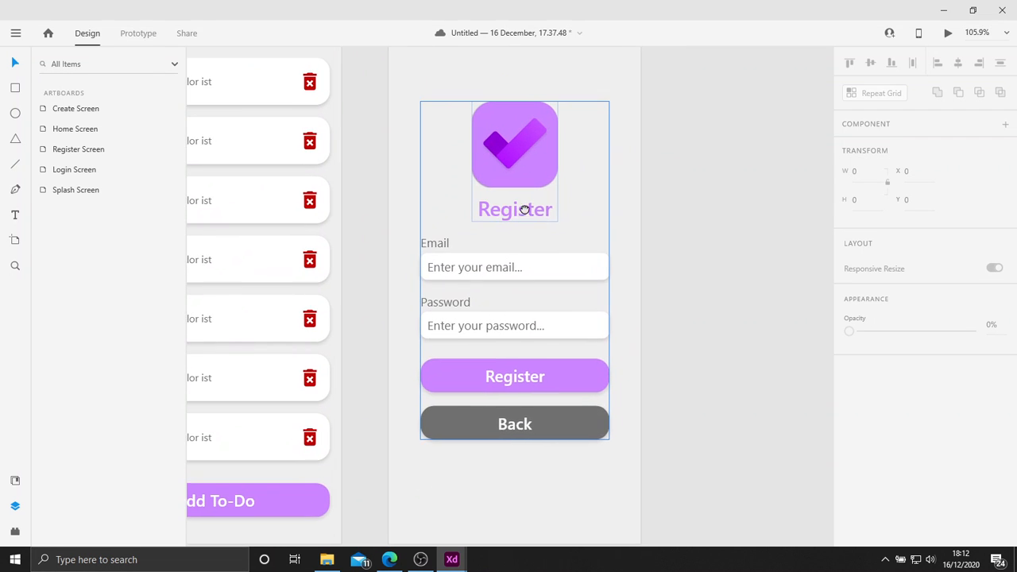
pyautogui.doubleClick(523, 209)
pyautogui.doubleClick(522, 209)
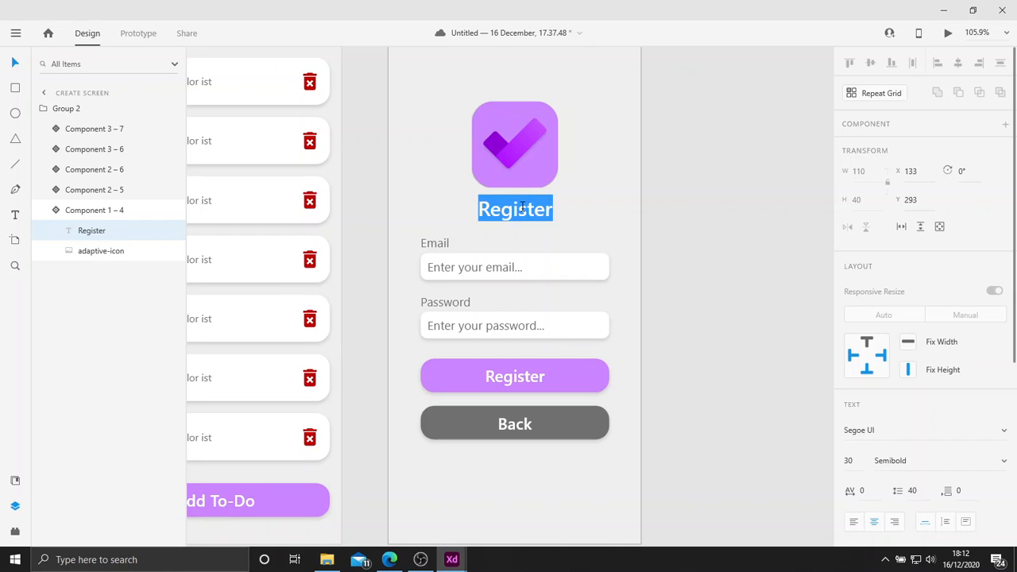
pyautogui.write('Create To-Do')
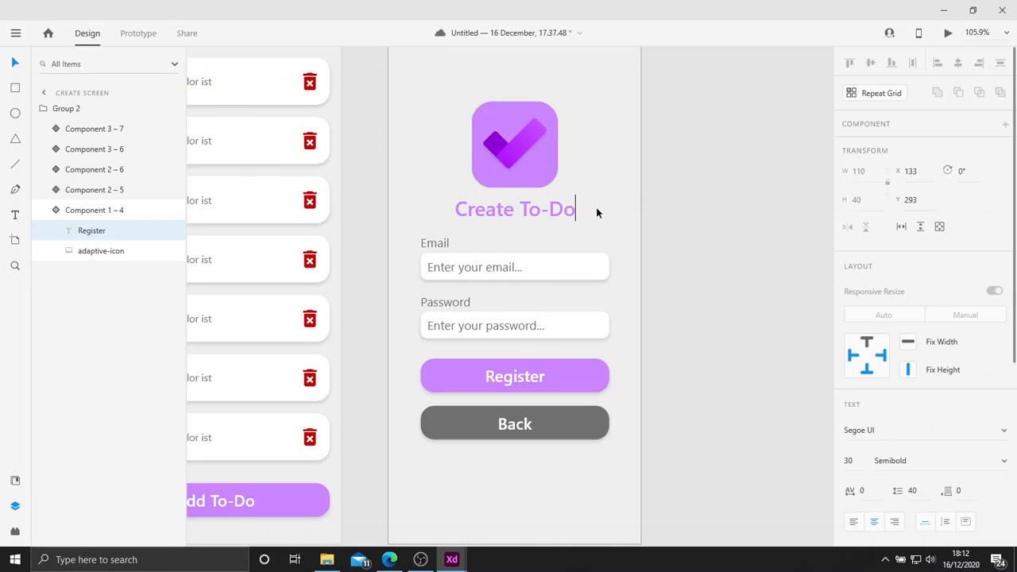
pyautogui.press('Escape')
pyautogui.click(653, 283)
# Ungroup the Create Screen's form elements and delete the Password field.
pyautogui.scroll(-2, 654, 271)
pyautogui.click(549, 230)
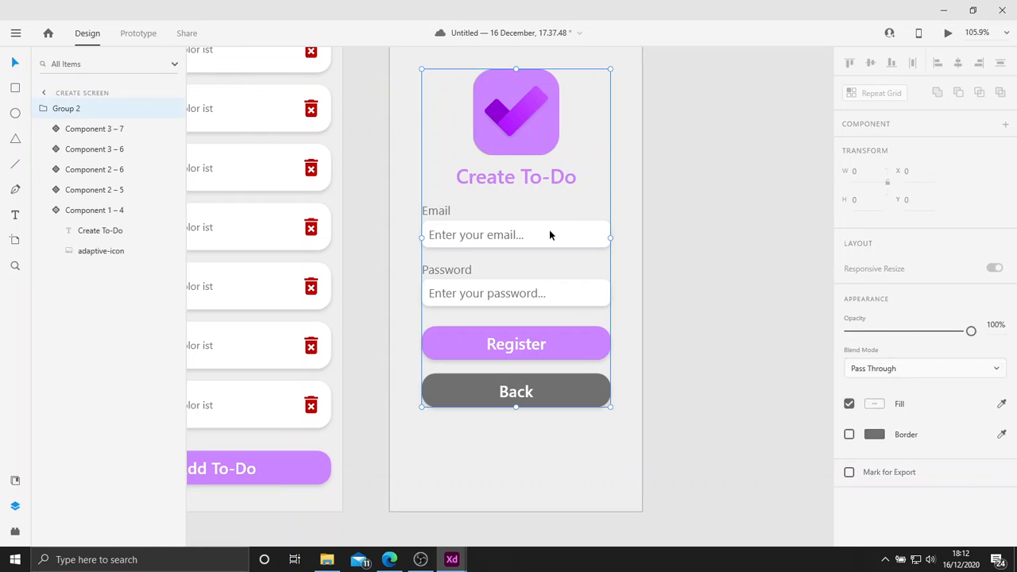
pyautogui.rightClick(565, 242)
pyautogui.click(625, 265)
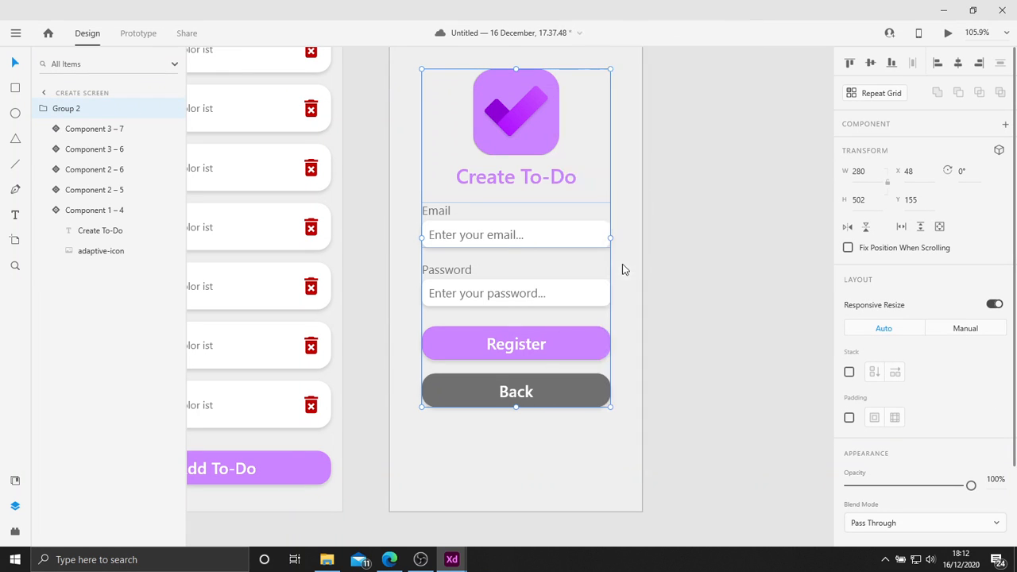
pyautogui.click(536, 245)
pyautogui.click(487, 277)
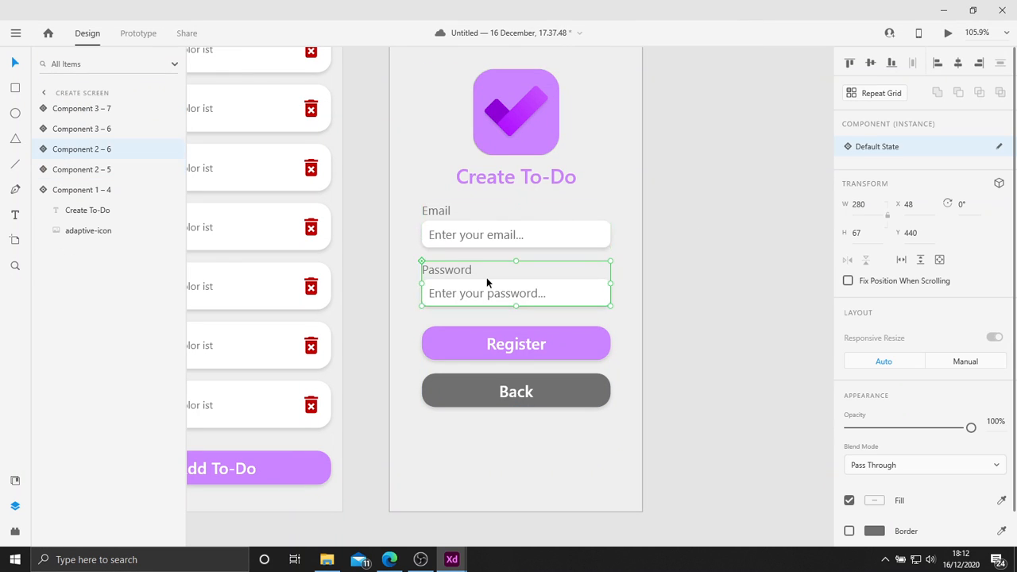
pyautogui.press('Delete')
# Move the Create Screen's Register and Back buttons up together, leaving a gap of 30 below the Email field.
pyautogui.click(494, 352)
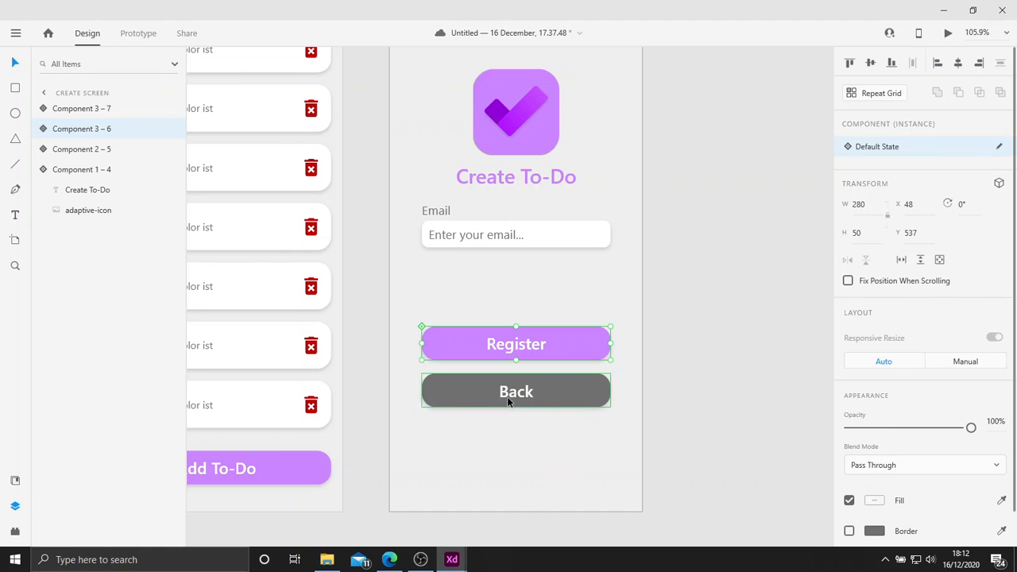
pyautogui.keyDown('shift'); pyautogui.click(508, 404); pyautogui.keyUp('shift')
pyautogui.moveTo(507, 403); pyautogui.dragTo(508, 397)
pyautogui.hotkey('shift', 'Up')
pyautogui.hotkey('shift', 'Up')
pyautogui.hotkey('shift', 'Up')
pyautogui.hotkey('shift', 'Up')
pyautogui.hotkey('shift', 'Up')
pyautogui.hotkey('shift', 'Up')
pyautogui.hotkey('shift', 'Up')
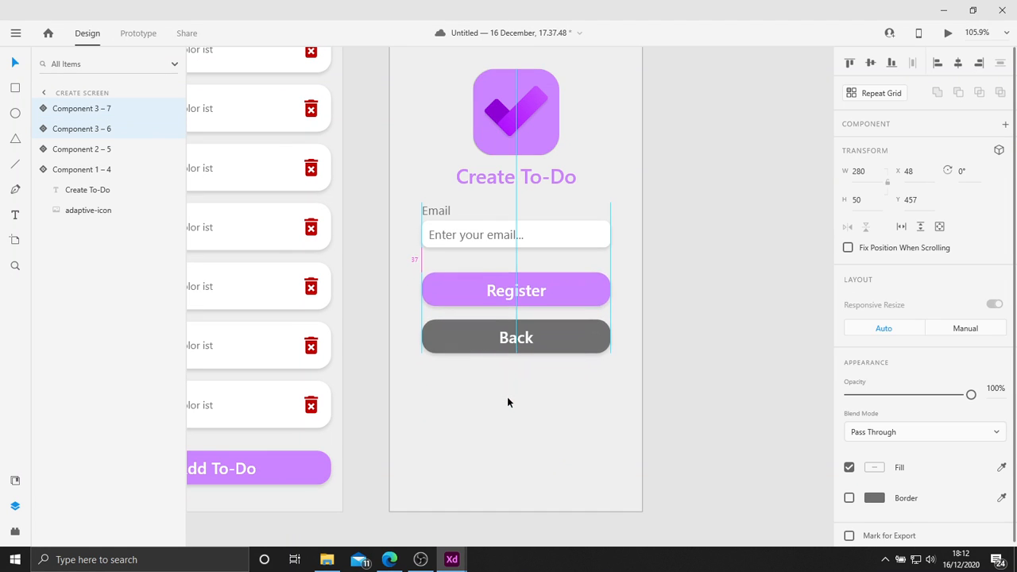
pyautogui.hotkey('shift', 'Down')
pyautogui.press('Down')
pyautogui.press('Down')
pyautogui.press('Down')
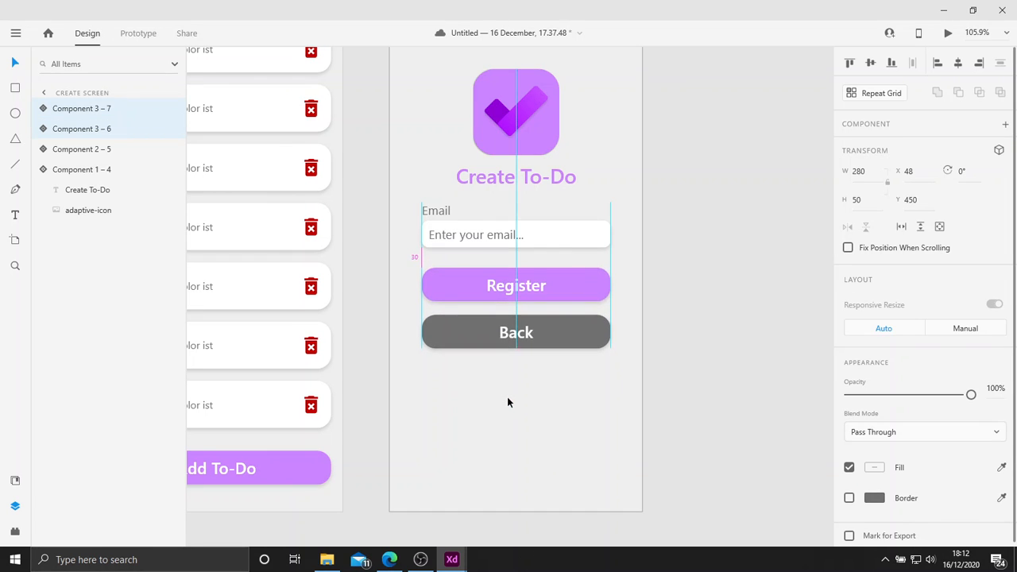
# Change the Email field's label on the Create Screen to "To-Do".
pyautogui.click(477, 208)
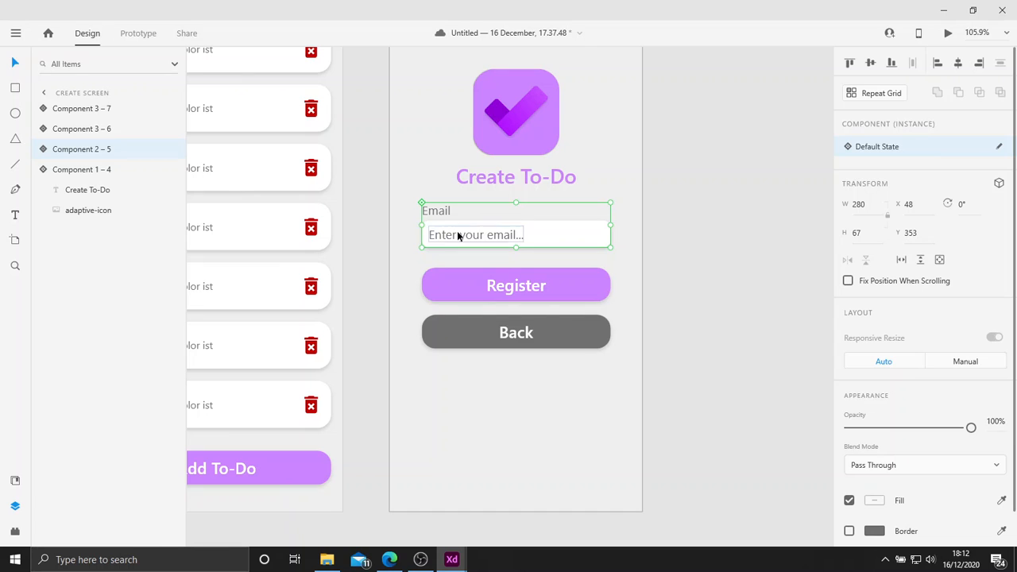
pyautogui.doubleClick(442, 211)
pyautogui.doubleClick(443, 210)
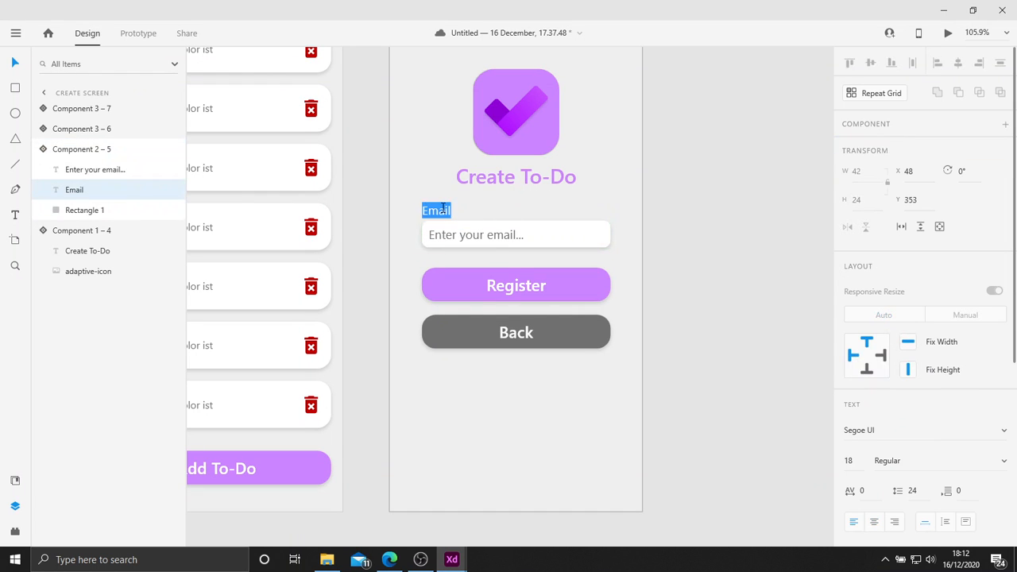
pyautogui.press('BackSpace')
pyautogui.write('To-Do')
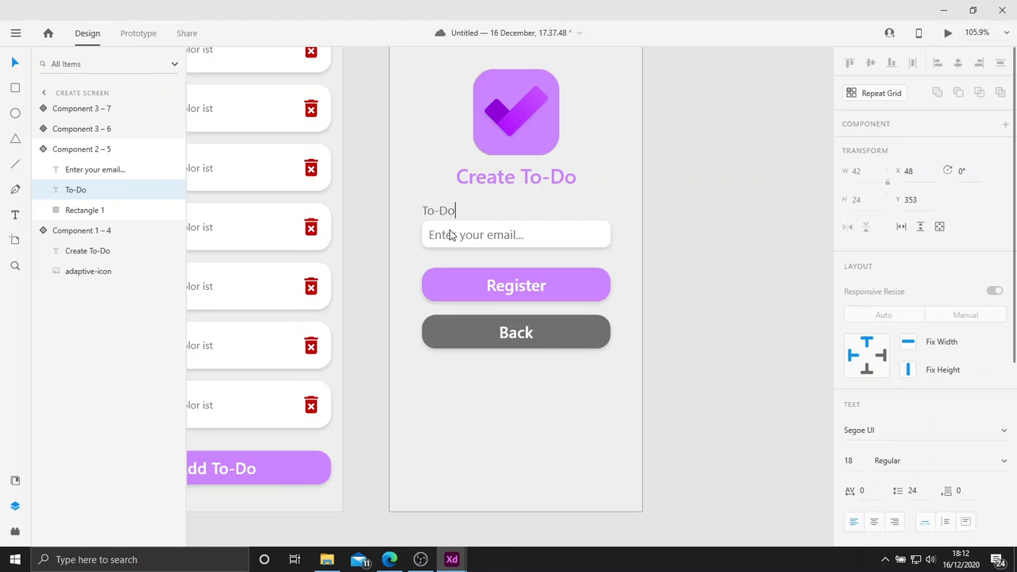
# Replace the placeholder text in the Create Screen's input field with "Enter a to-do...".
pyautogui.click(450, 232)
pyautogui.doubleClick(450, 232)
pyautogui.doubleClick(450, 232)
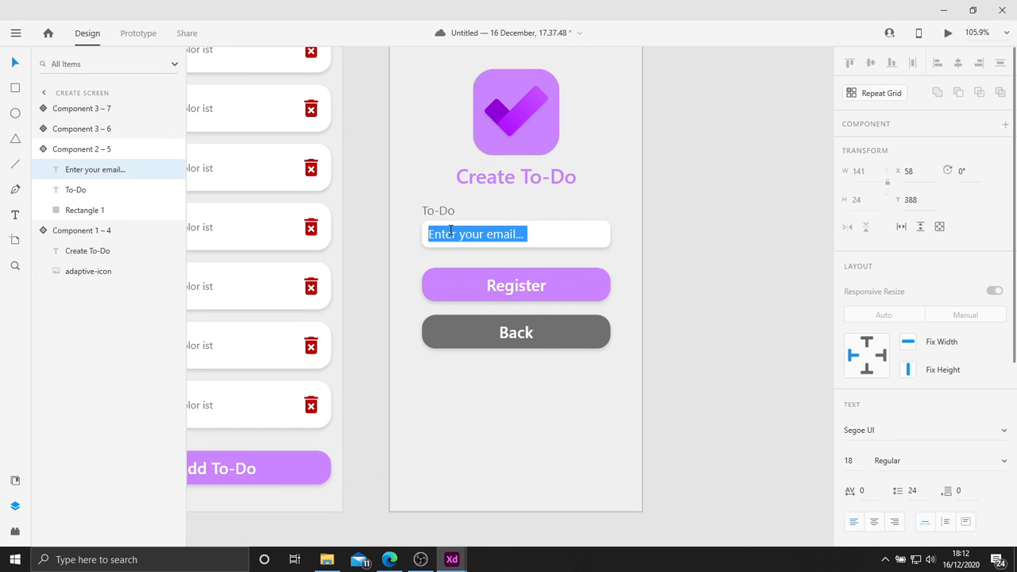
pyautogui.press('BackSpace')
pyautogui.write('Enter a to-do')
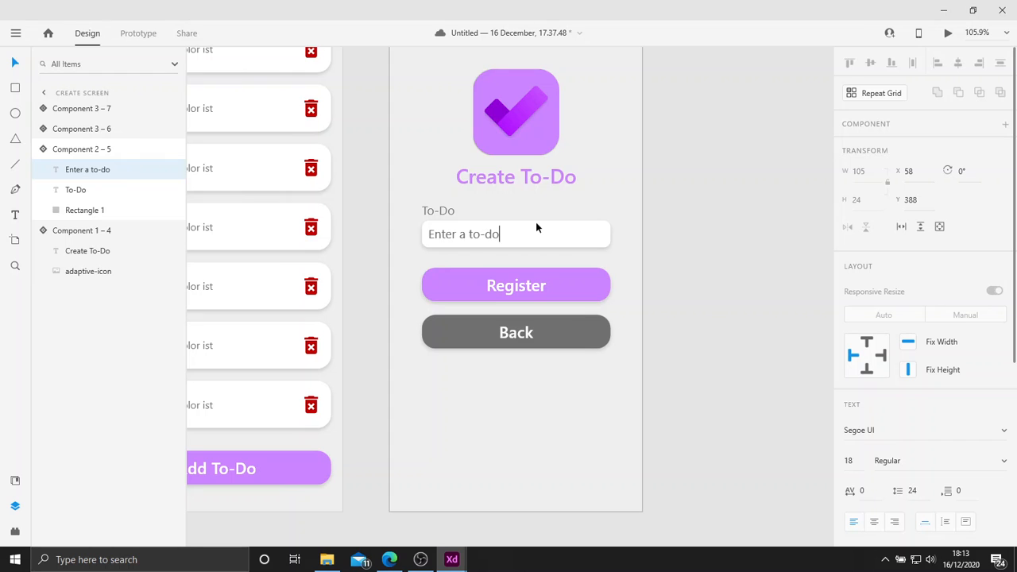
pyautogui.write('...')
pyautogui.press('Escape')
pyautogui.press('Escape')
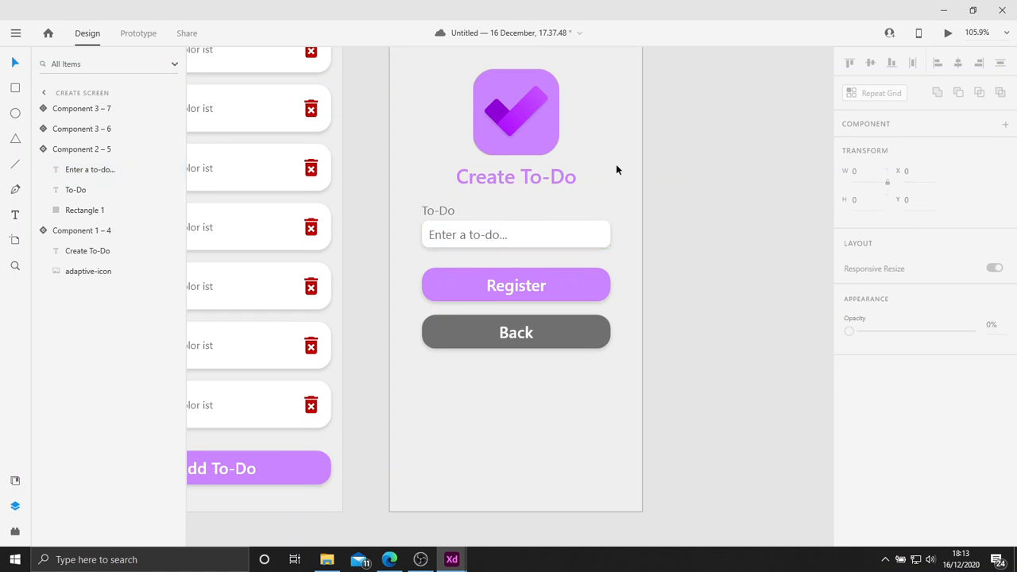
# Group all elements of the Create Screen and centre the group vertically on the artboard.
pyautogui.scroll(-3, 616, 163)
pyautogui.moveTo(632, 289); pyautogui.dragTo(496, 96)
pyautogui.hotkey('ctrl', 'g')
pyautogui.scroll(3, 633, 261)
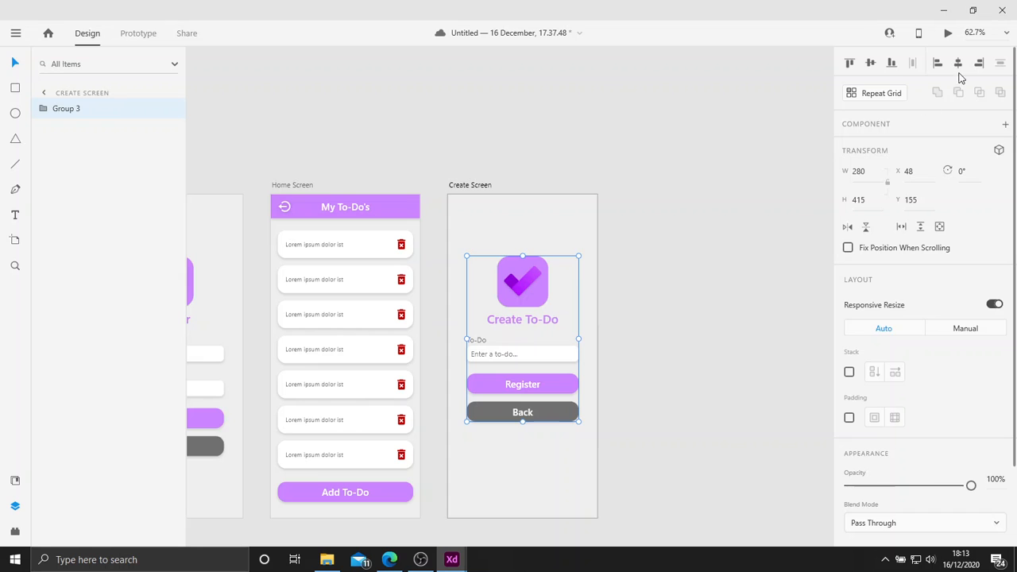
pyautogui.press('Escape')
# Change the label of the Create Screen's Register button to "Create".
pyautogui.scroll(-4, 684, 206)
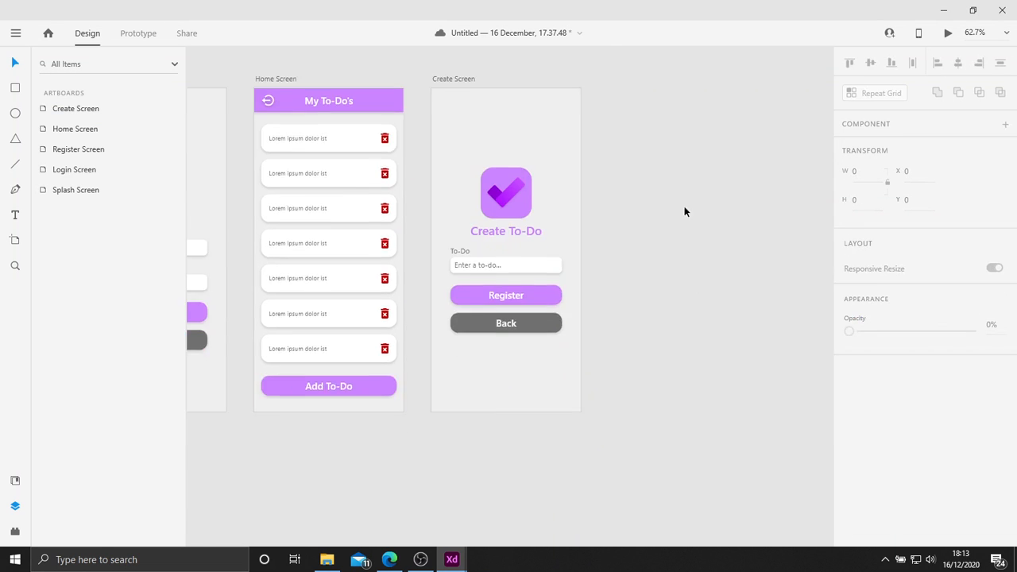
pyautogui.hscroll(-4, 636, 212)
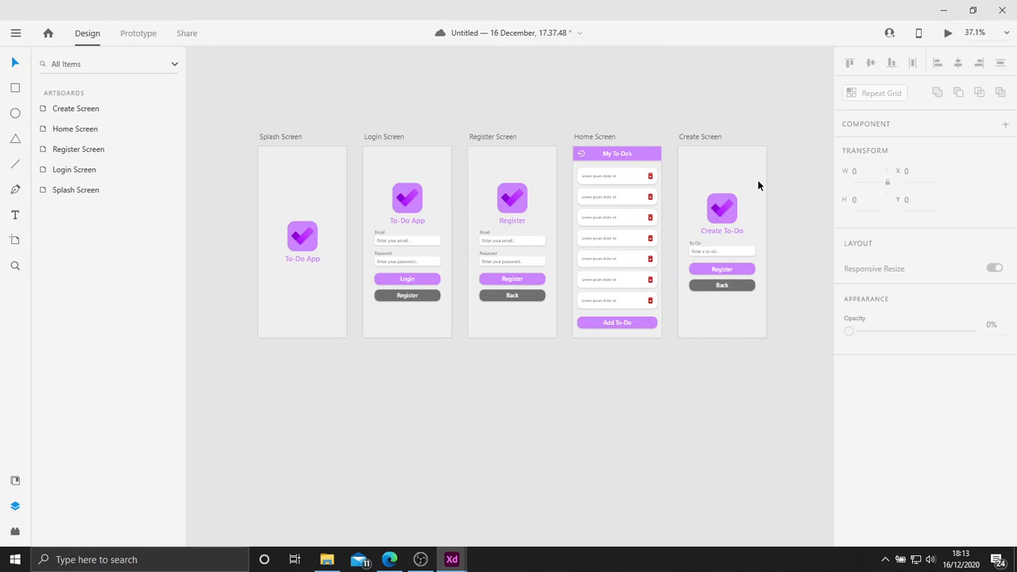
pyautogui.scroll(8, 731, 288)
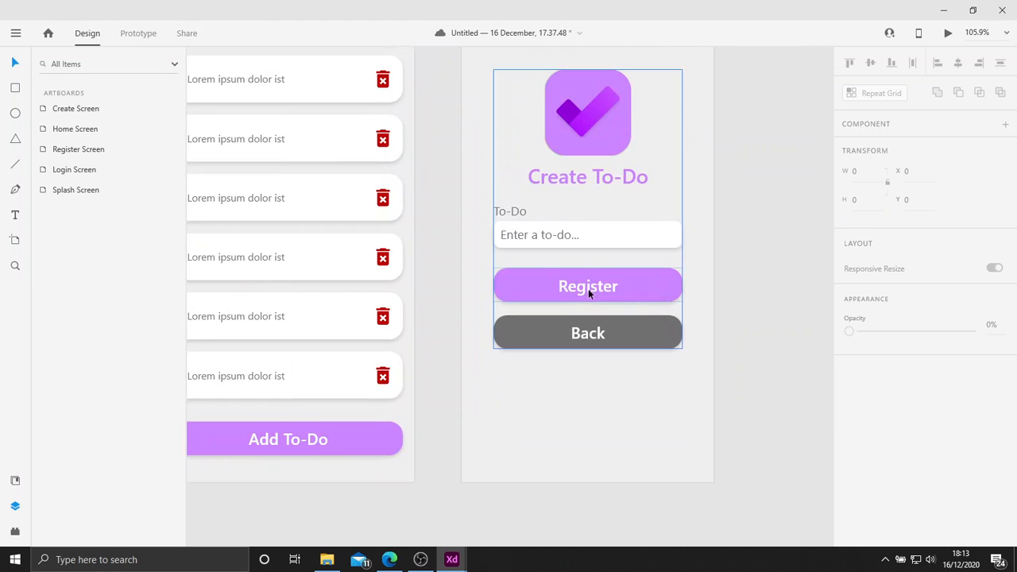
pyautogui.click(587, 288)
pyautogui.doubleClick(587, 288)
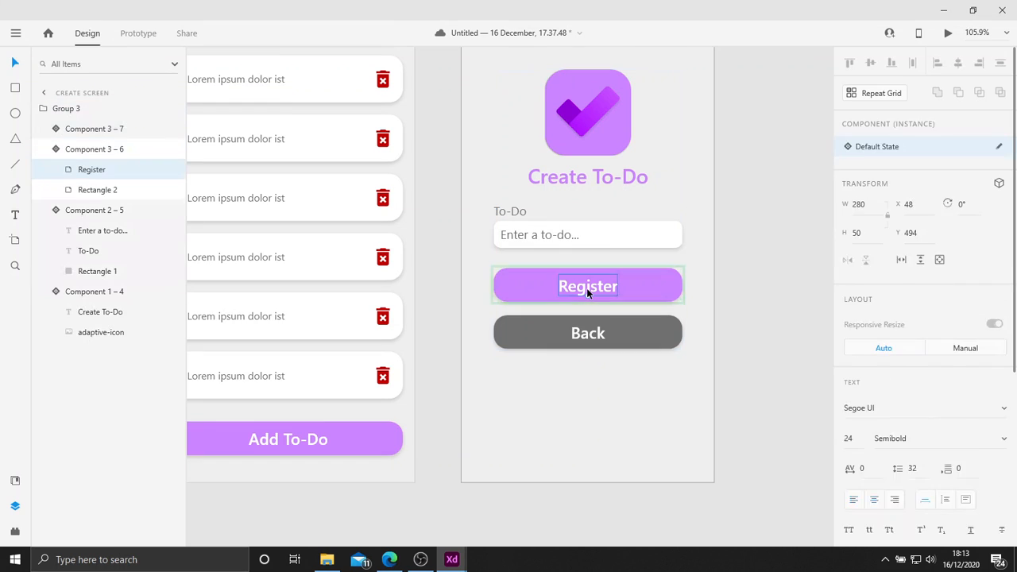
pyautogui.doubleClick(587, 288)
pyautogui.write('C')
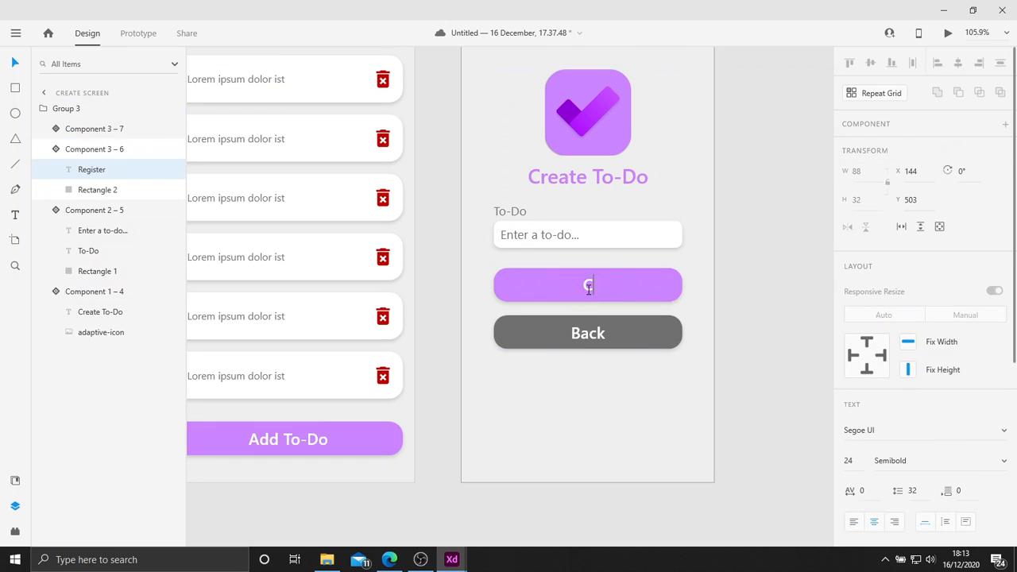
pyautogui.write('reate')
pyautogui.click(599, 322)
pyautogui.click(599, 323)
pyautogui.click(583, 435)
pyautogui.scroll(-5, 584, 435)
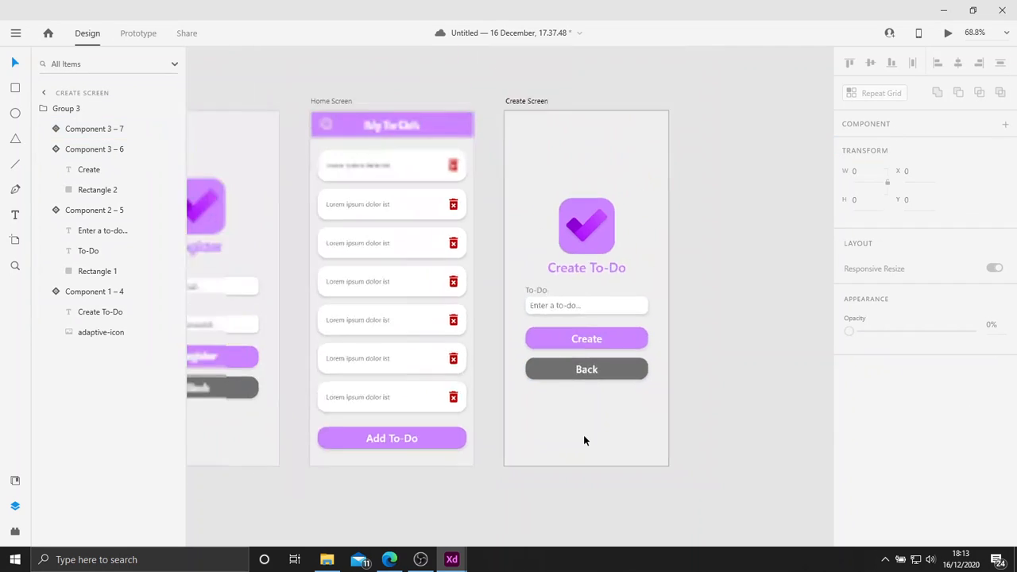
# Bring all five artboards into view with nothing selected and hide the layers list.
pyautogui.moveTo(591, 429); pyautogui.dragTo(710, 289)
pyautogui.scroll(-2, 663, 347)
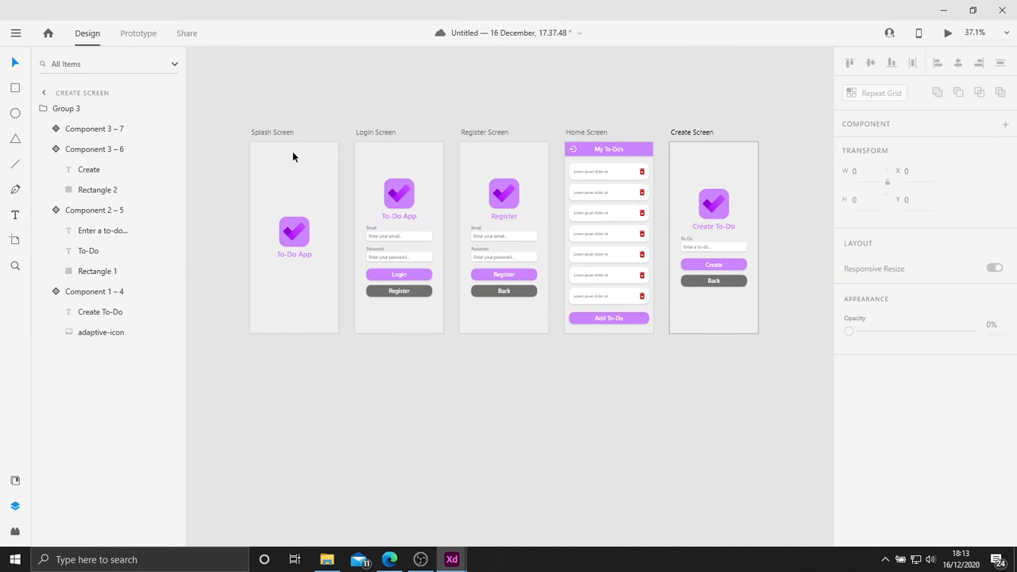
pyautogui.click(275, 129)
pyautogui.click(295, 96)
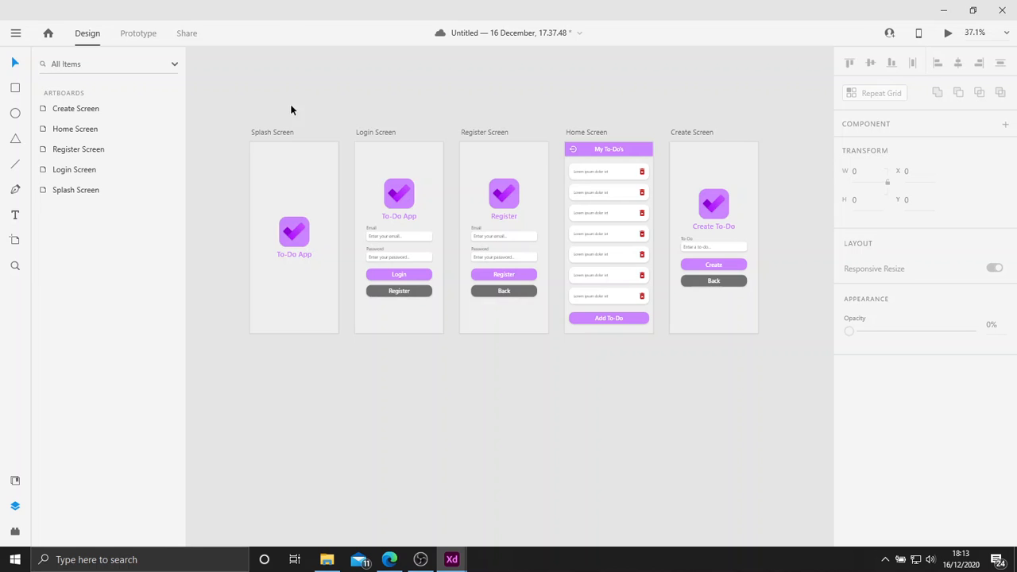
pyautogui.click(15, 505)
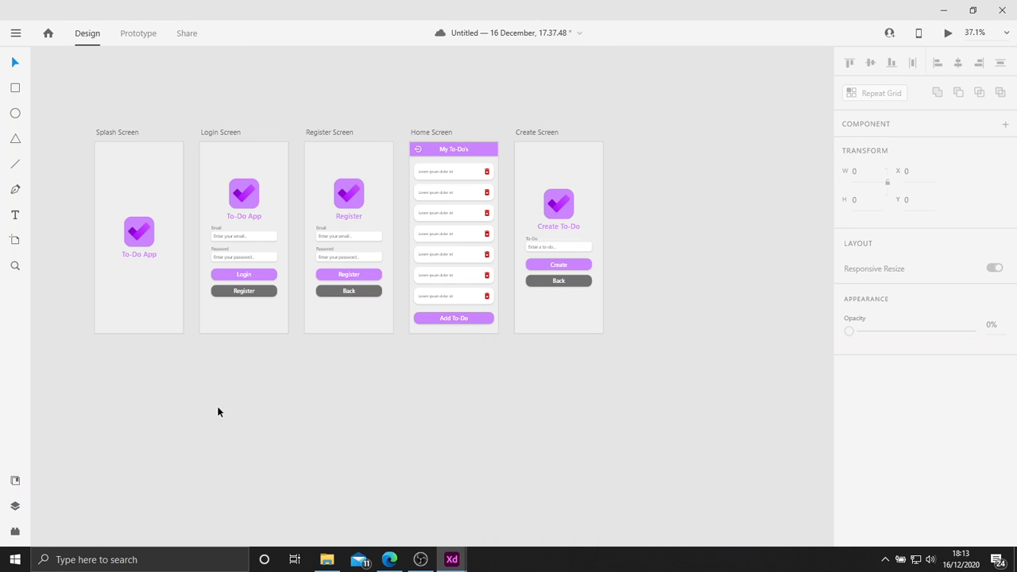
# Switch the document to prototyping mode and save it.
pyautogui.moveTo(219, 412); pyautogui.dragTo(334, 403)
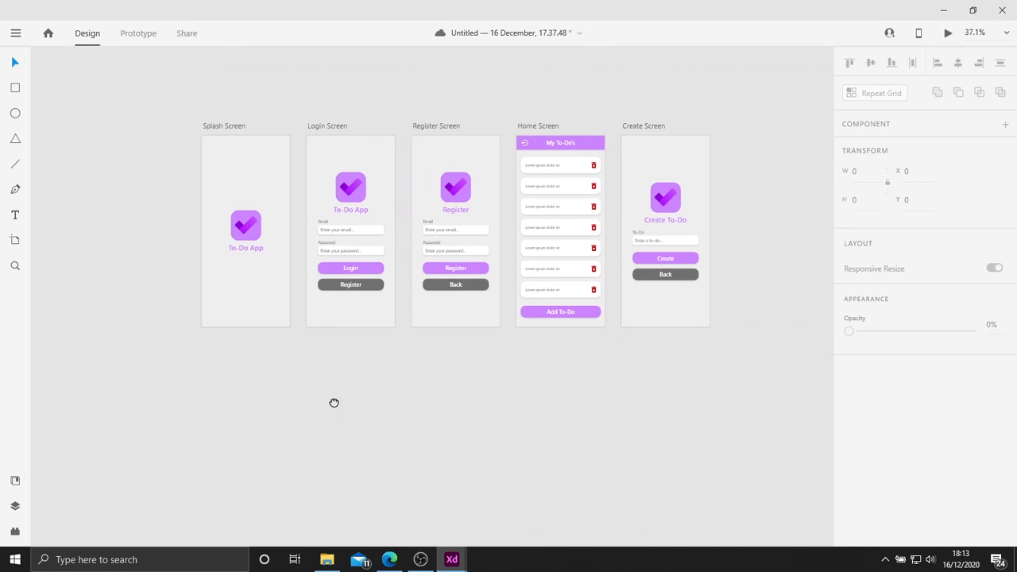
pyautogui.click(148, 36)
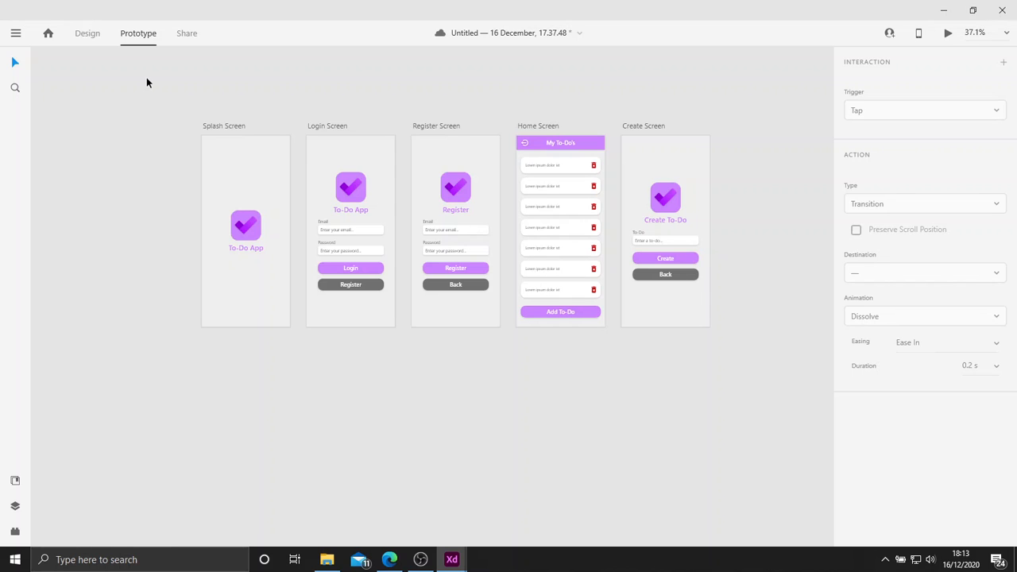
pyautogui.hotkey('ctrl', 's')
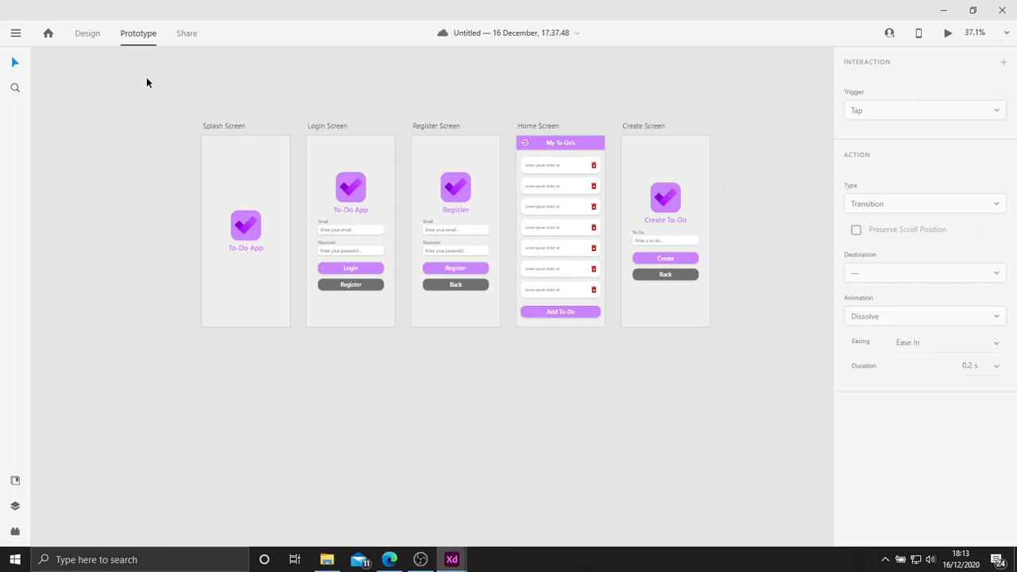
# Link the Splash Screen artboard to the Login Screen with a transition.
pyautogui.click(225, 127)
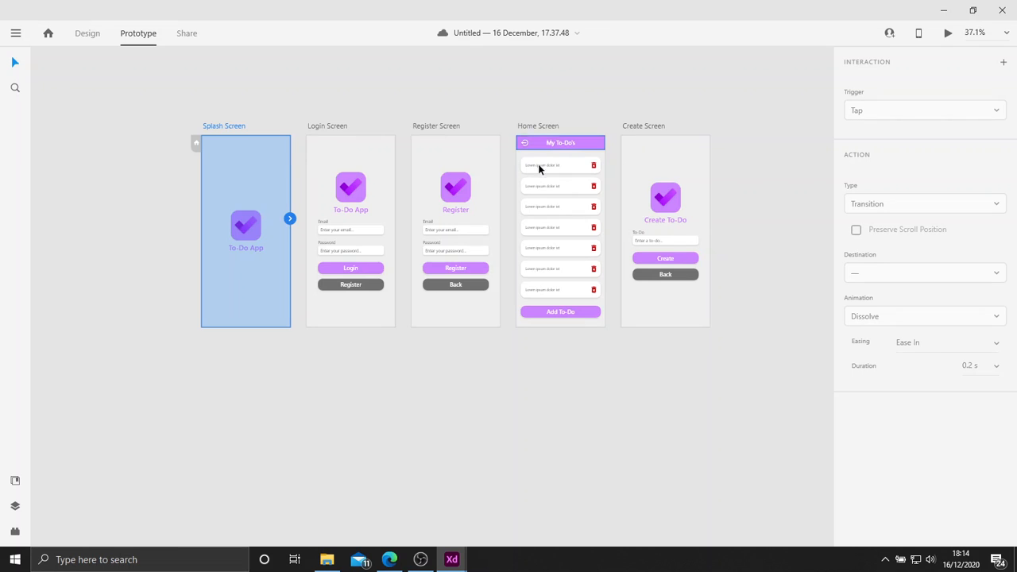
pyautogui.click(218, 124)
pyautogui.click(247, 221)
pyautogui.click(222, 117)
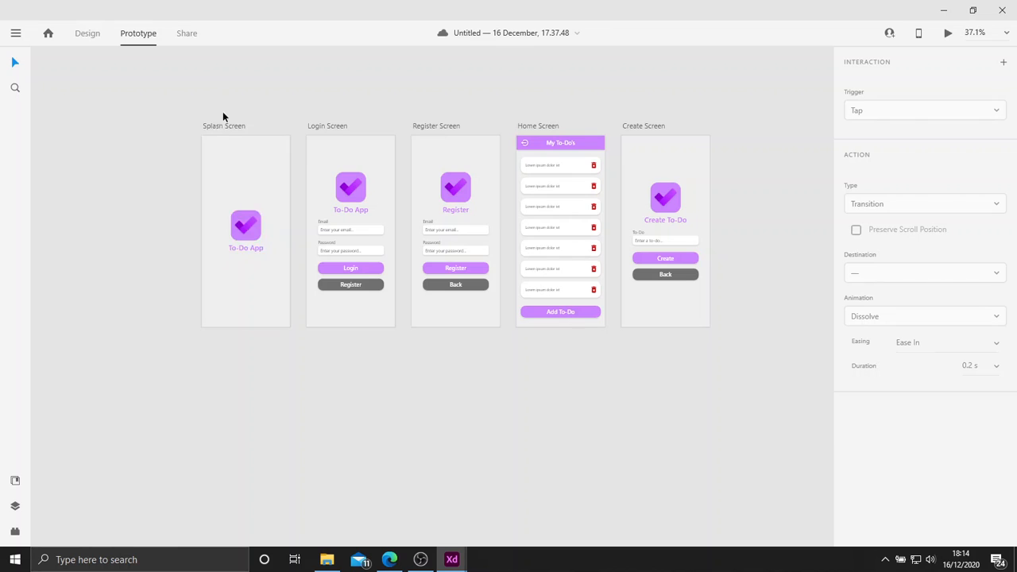
pyautogui.click(225, 127)
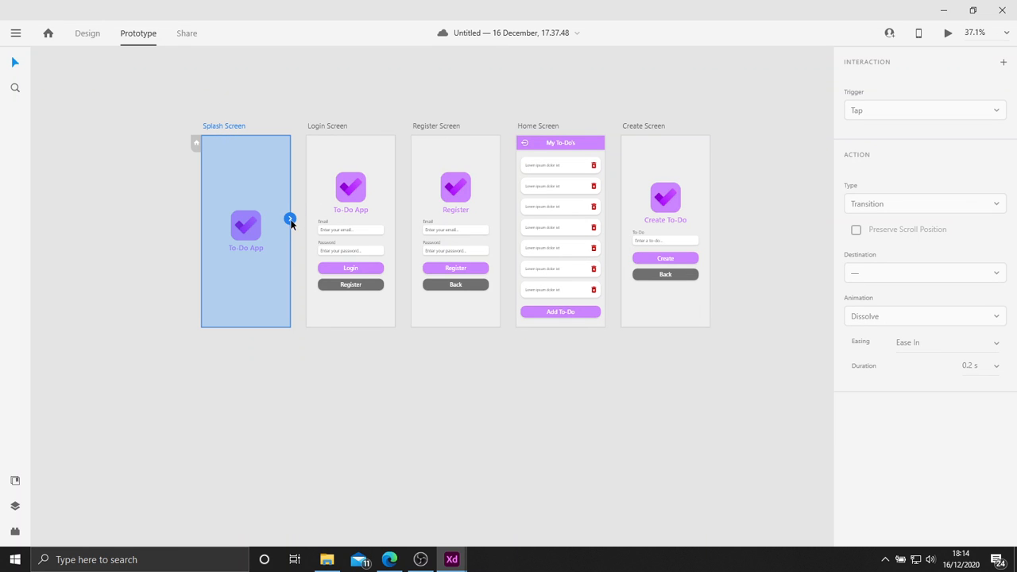
pyautogui.moveTo(291, 223); pyautogui.dragTo(346, 163)
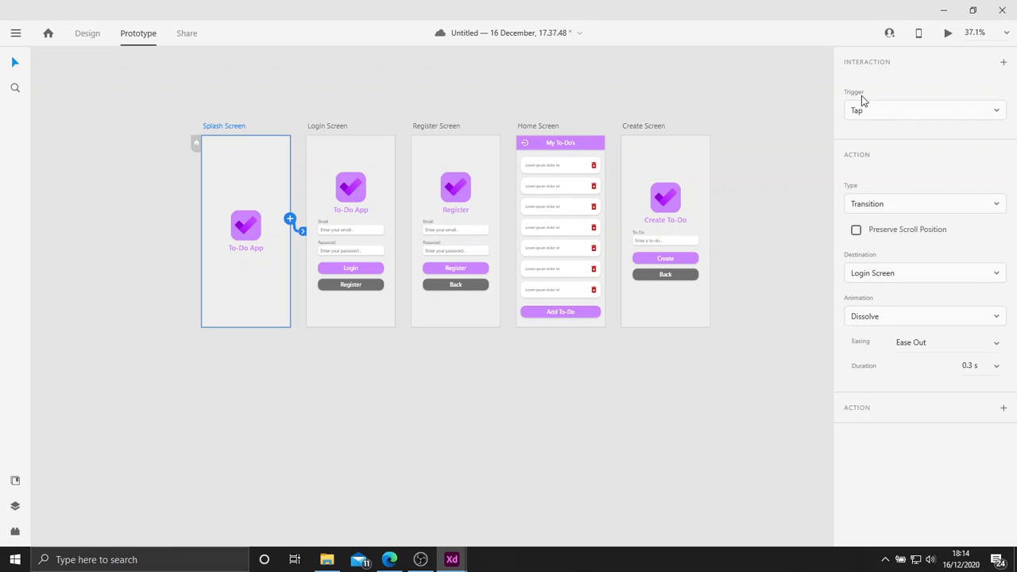
# Preview the prototype and tap through from the Splash Screen to test its transition.
pyautogui.click(881, 114)
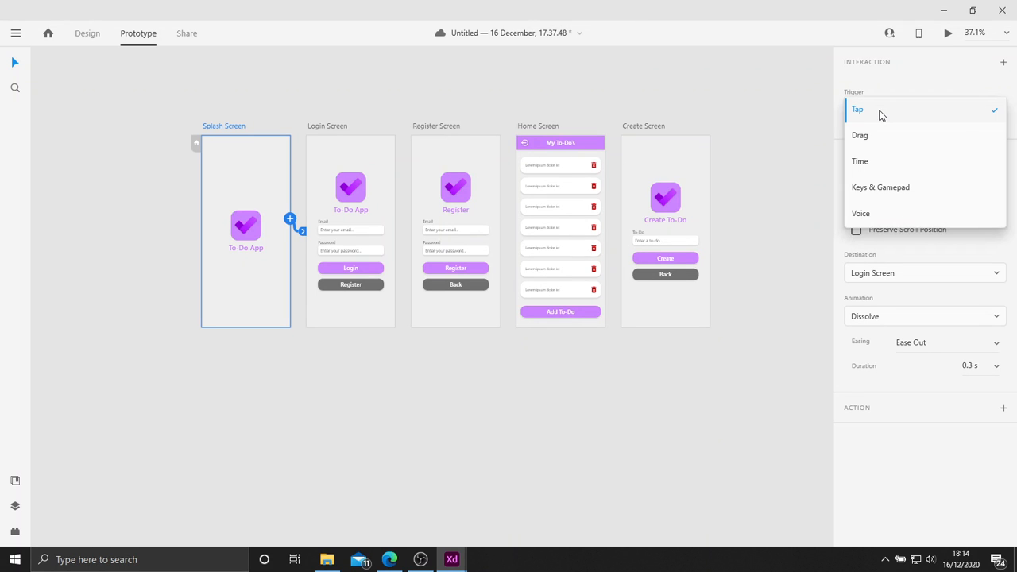
pyautogui.click(949, 37)
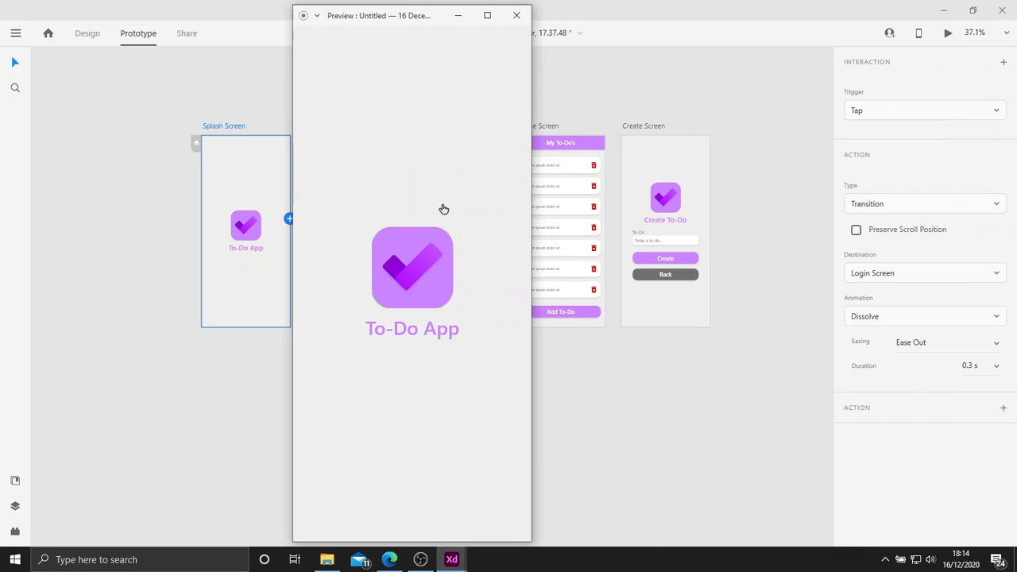
pyautogui.click(443, 208)
pyautogui.click(517, 15)
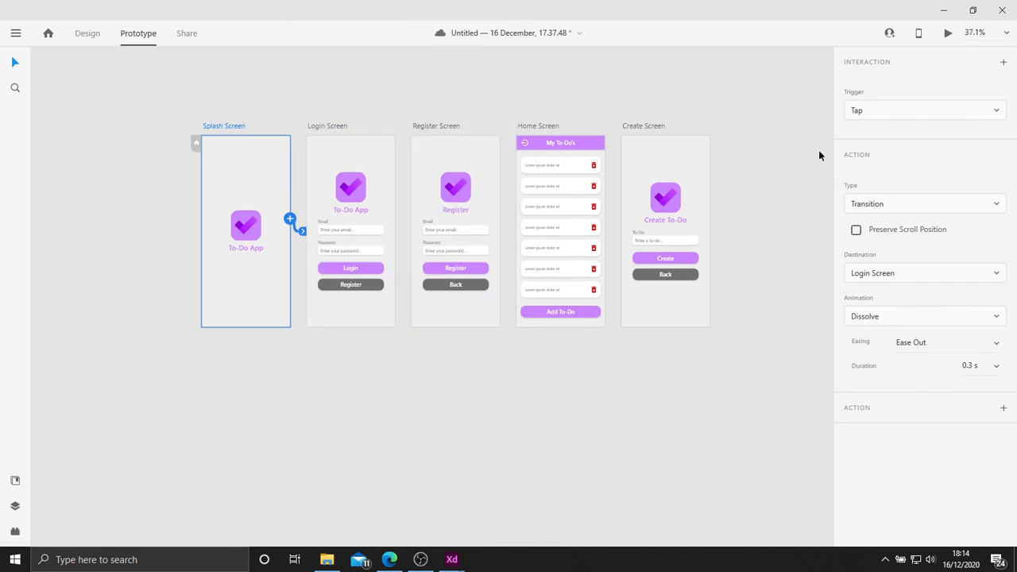
# Set the Splash Screen transition's trigger to Time with a delay of 3 s.
pyautogui.click(911, 116)
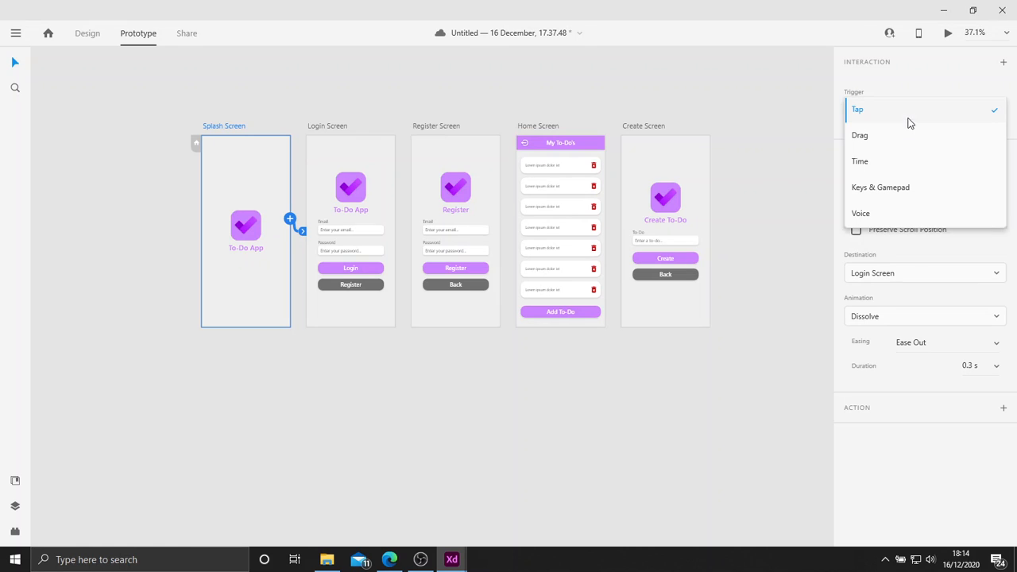
pyautogui.click(884, 163)
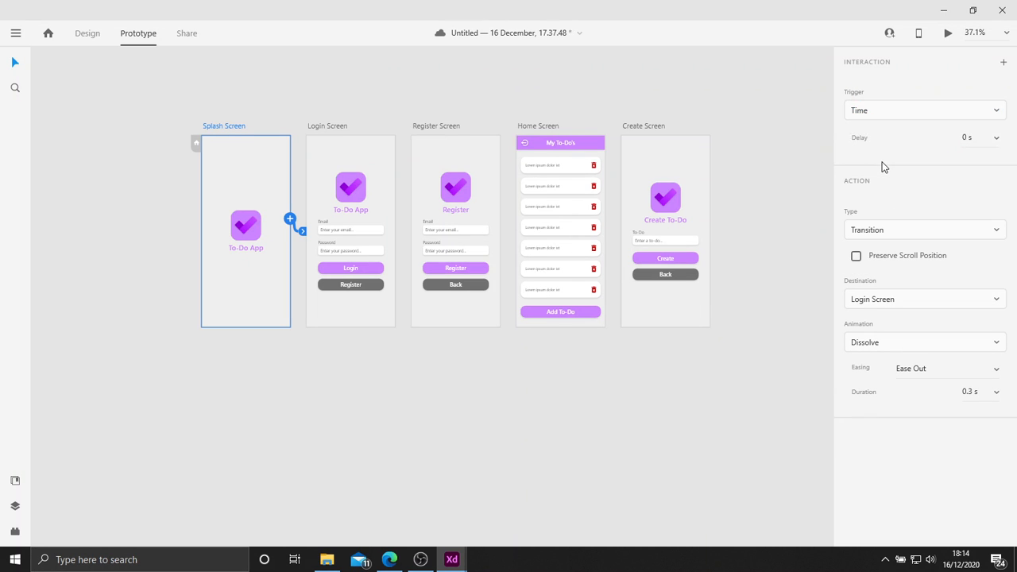
pyautogui.click(978, 140)
pyautogui.write('3')
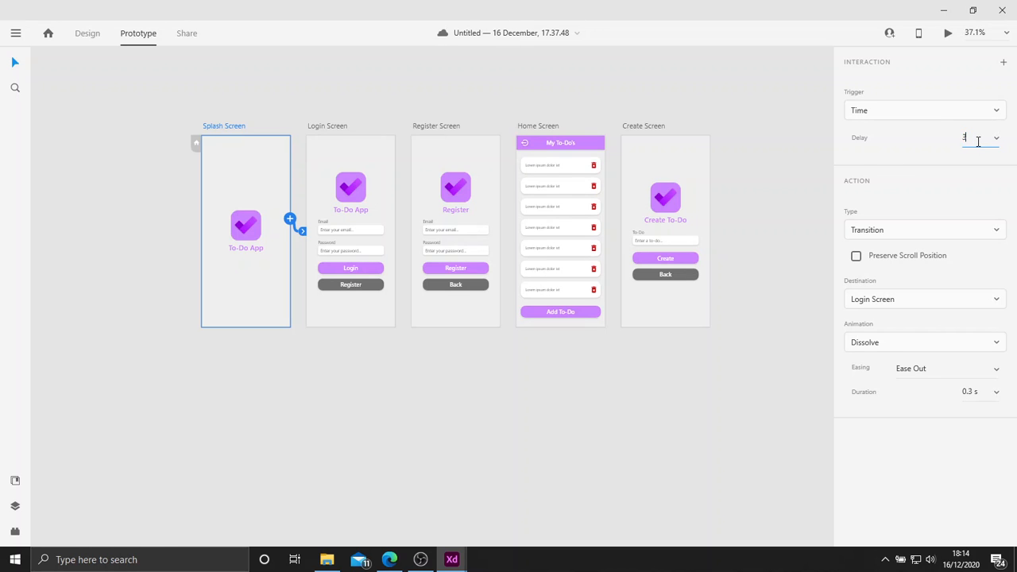
pyautogui.press('Return')
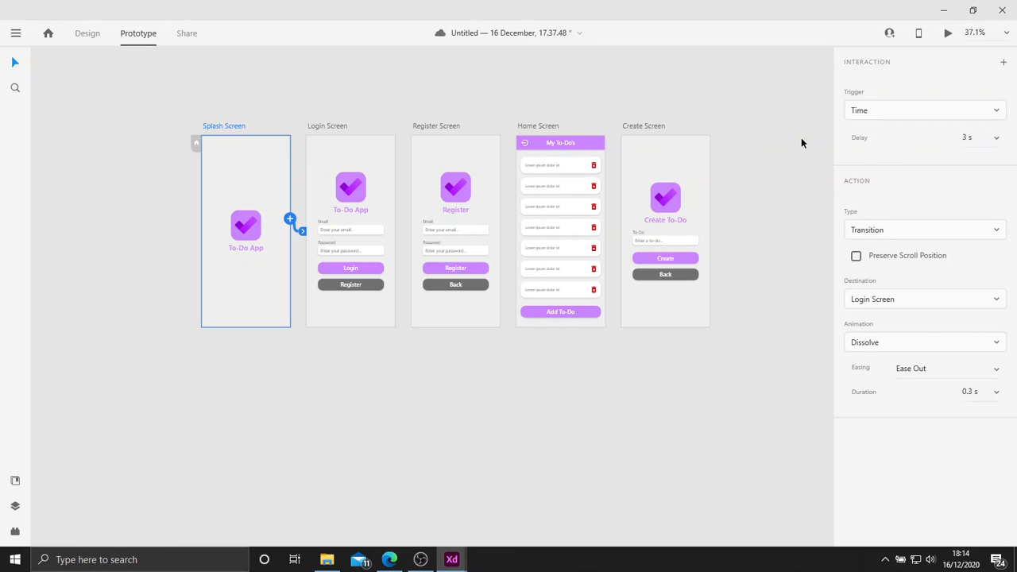
# Preview the timed splash transition and set its delay to 2 s.
pyautogui.click(949, 33)
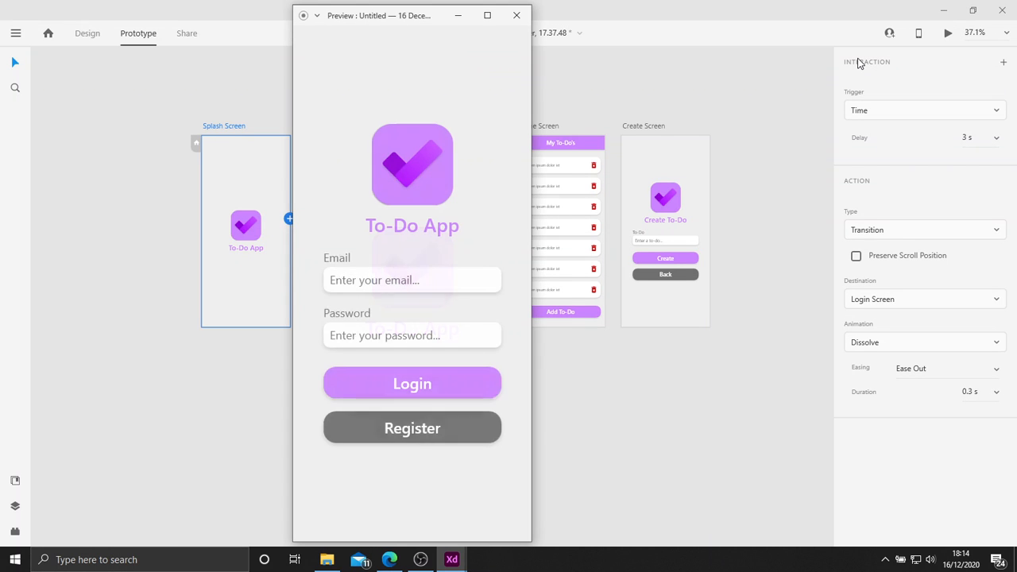
pyautogui.click(517, 15)
pyautogui.click(968, 135)
pyautogui.write('2')
pyautogui.press('Return')
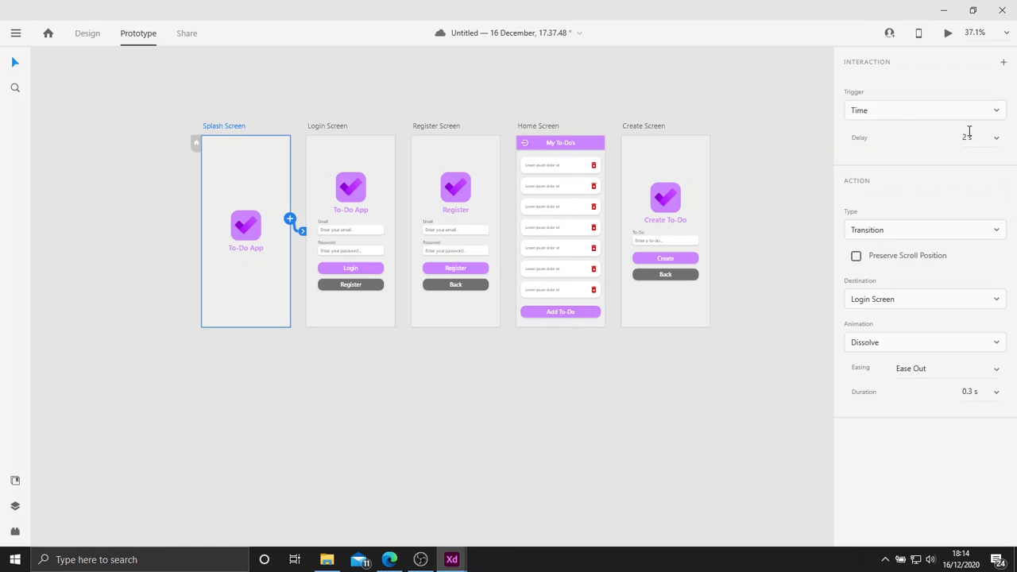
# On the Login Screen, link the Login button to the Home Screen and the Register button to the Register Screen.
pyautogui.click(324, 127)
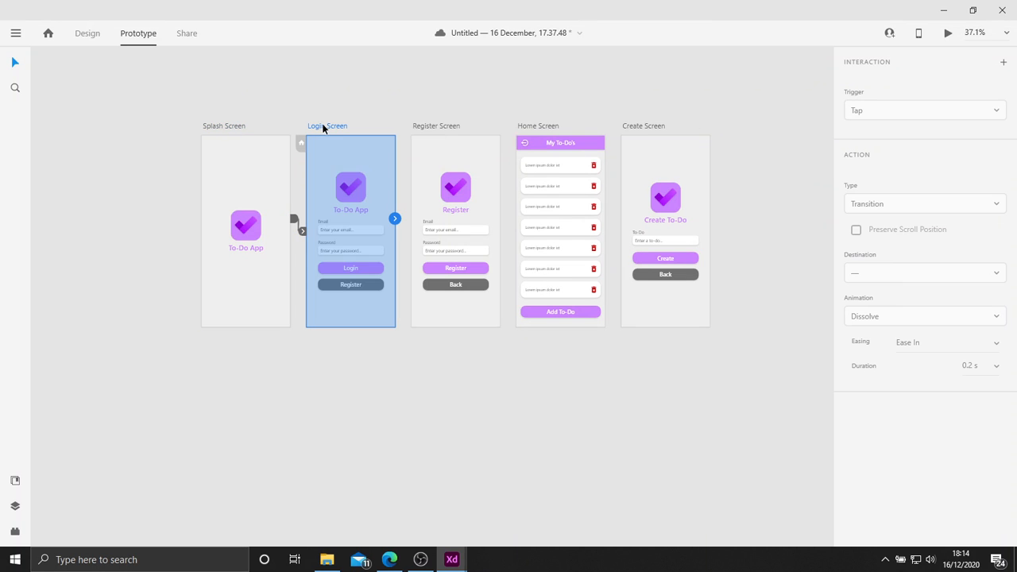
pyautogui.click(384, 343)
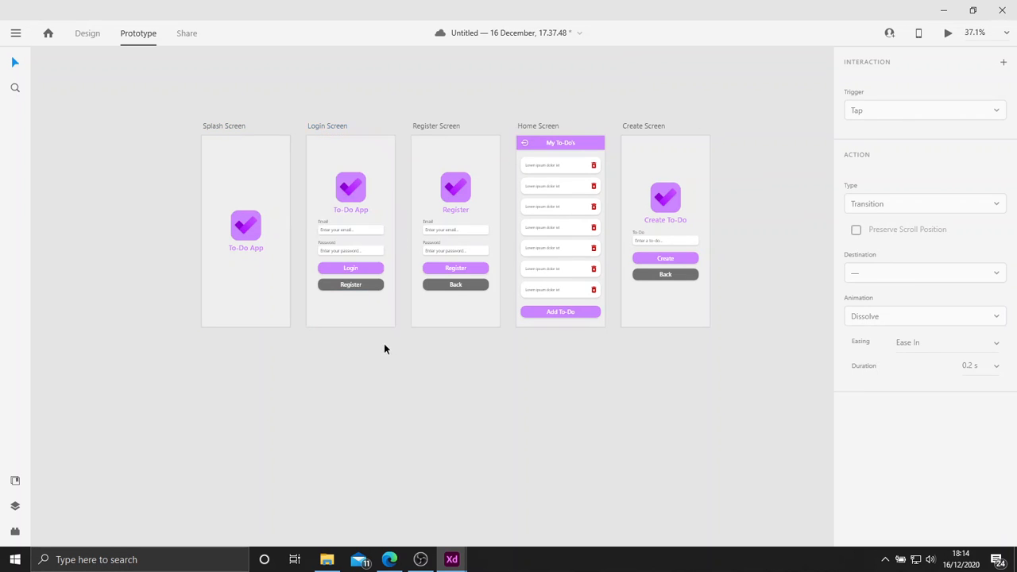
pyautogui.doubleClick(355, 269)
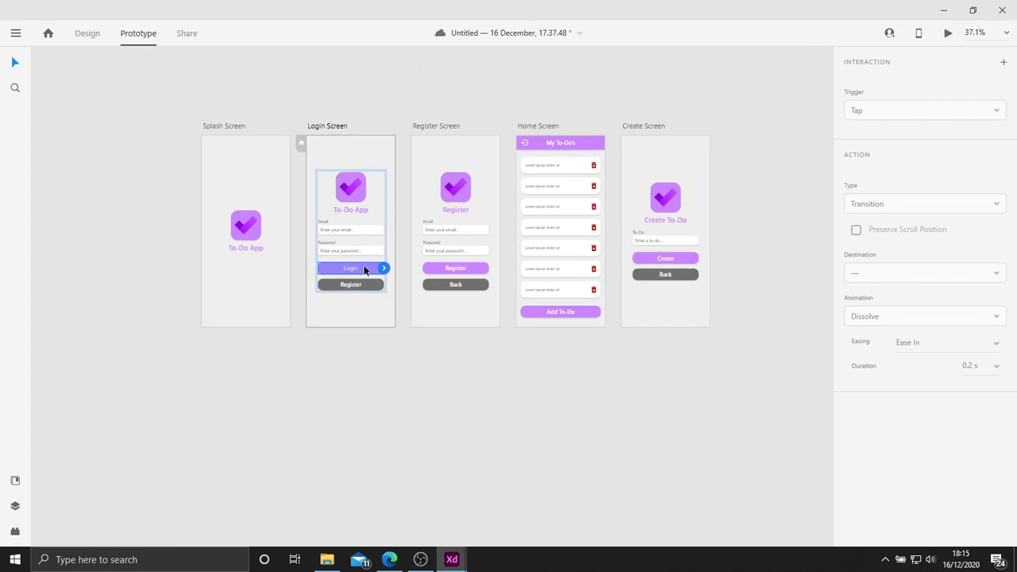
pyautogui.moveTo(384, 271); pyautogui.dragTo(557, 162)
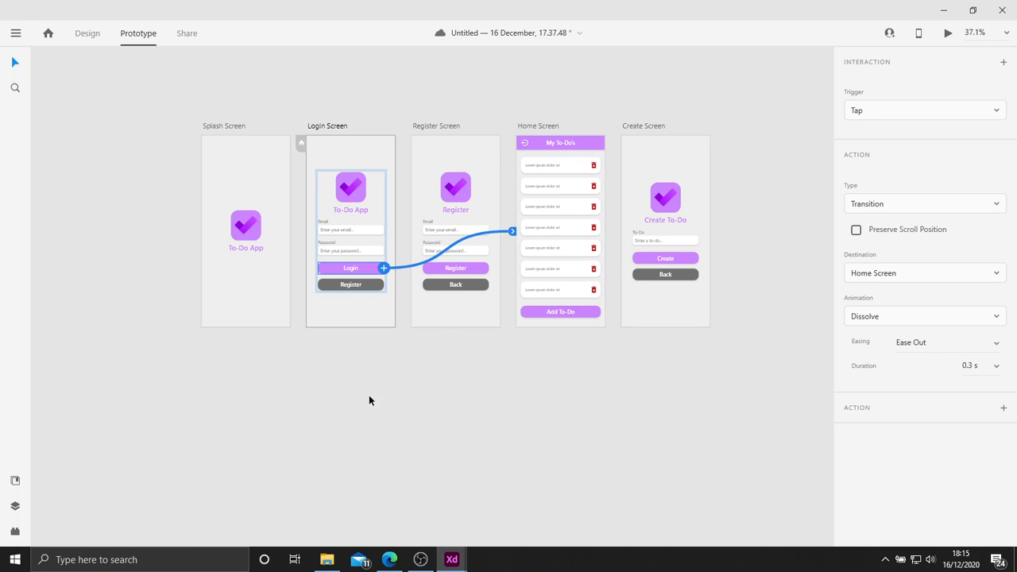
pyautogui.click(358, 289)
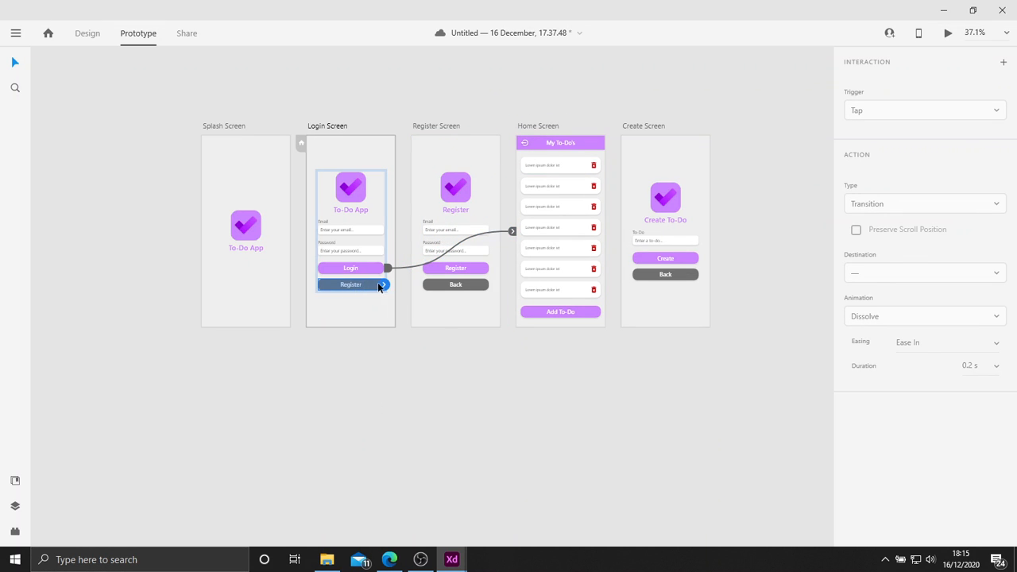
pyautogui.moveTo(384, 285); pyautogui.dragTo(443, 174)
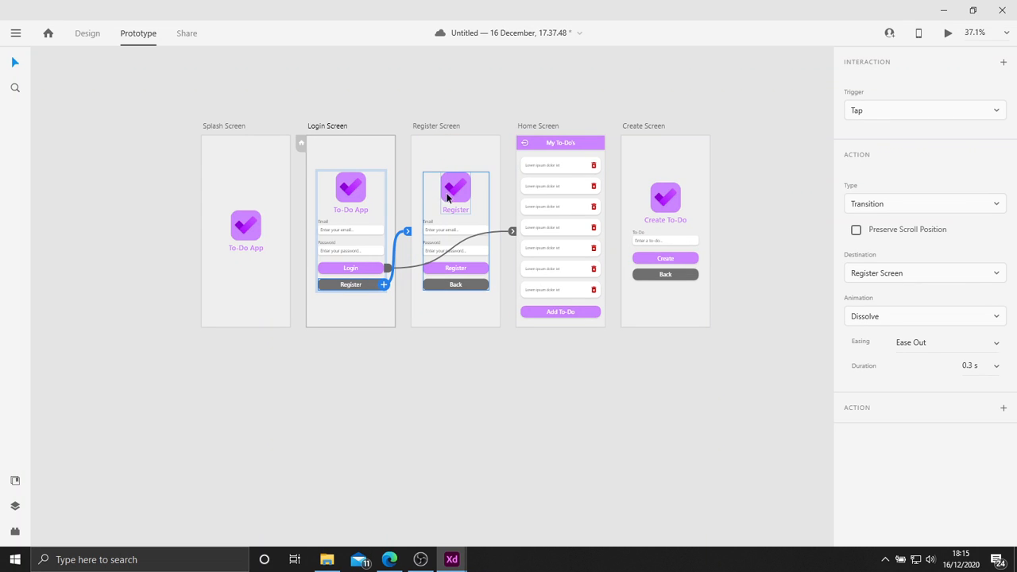
# On the Register Screen, link the Back button to the Login Screen and the Register button to the Home Screen.
pyautogui.click(475, 291)
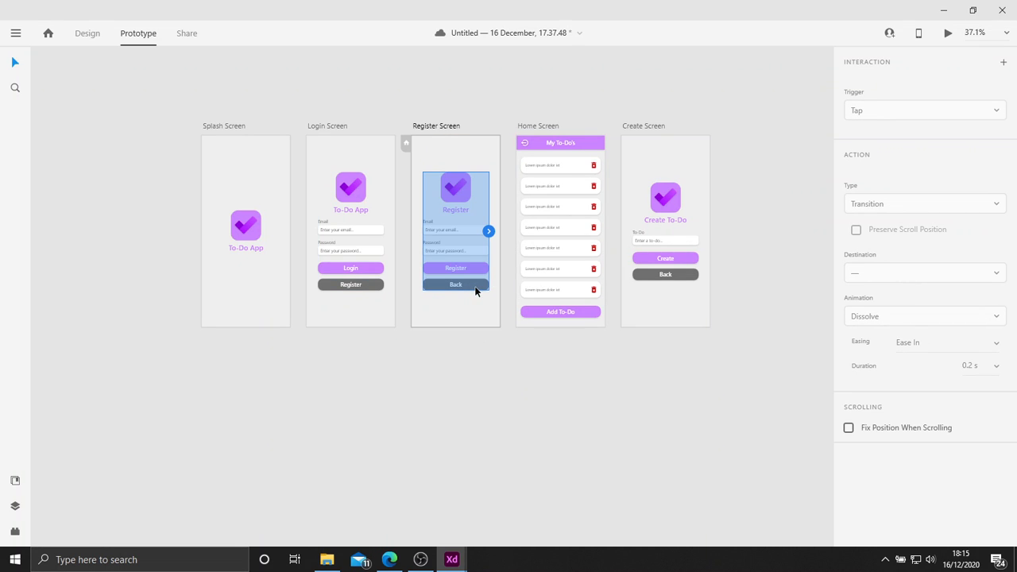
pyautogui.doubleClick(475, 291)
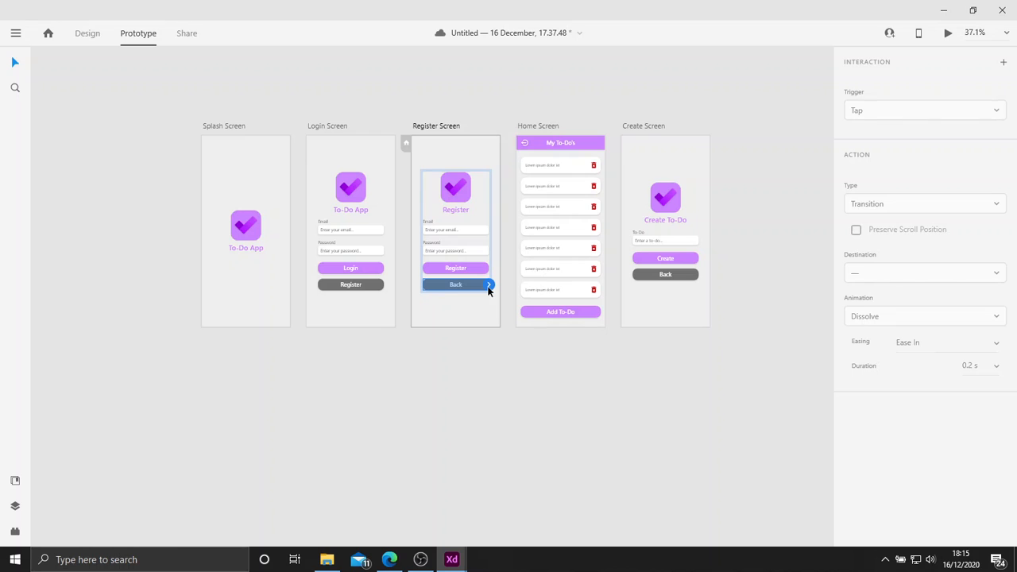
pyautogui.moveTo(488, 287); pyautogui.dragTo(375, 255)
pyautogui.click(473, 267)
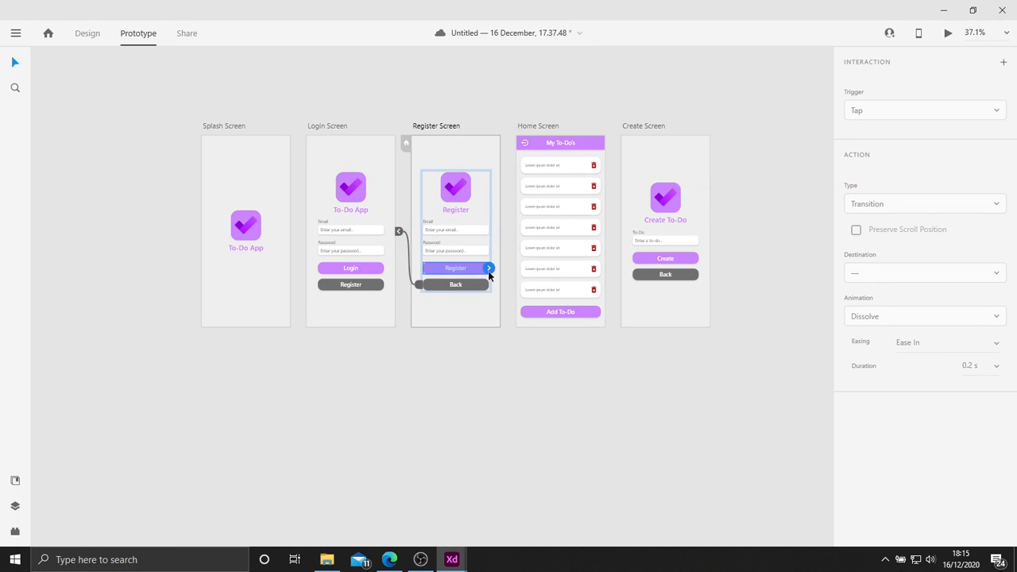
pyautogui.moveTo(489, 270); pyautogui.dragTo(561, 186)
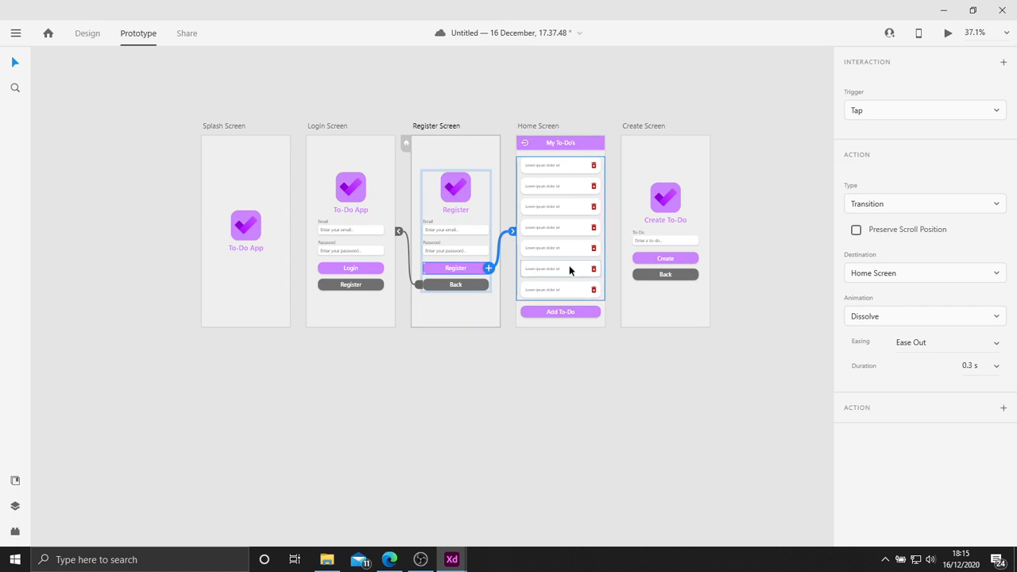
# Link the logout icon in the Home Screen's header to the Login Screen.
pyautogui.scroll(4, 525, 147)
pyautogui.click(524, 145)
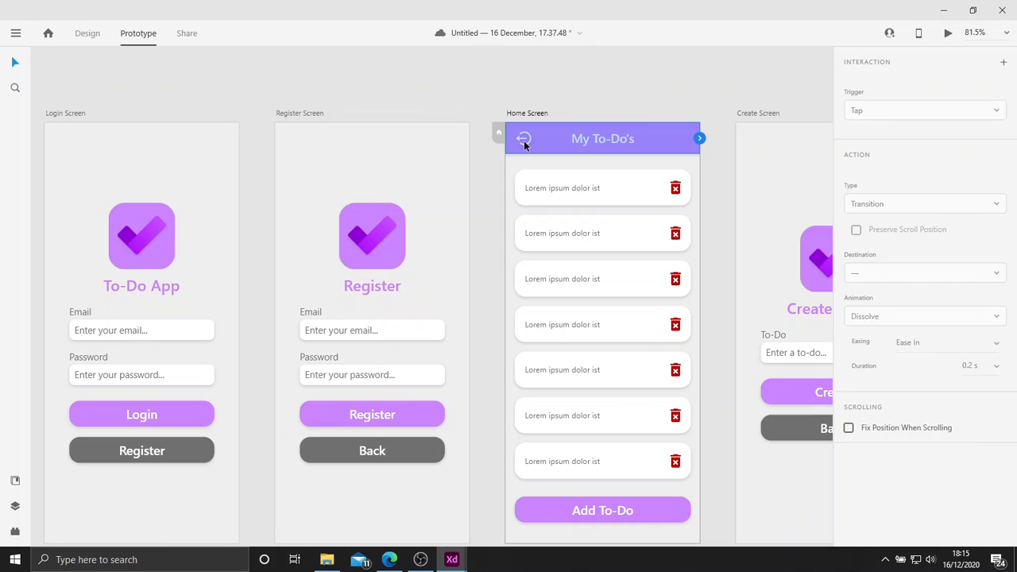
pyautogui.doubleClick(524, 146)
pyautogui.moveTo(533, 138); pyautogui.dragTo(199, 136)
# Link the Home Screen's Add To-Do button to the Create Screen.
pyautogui.scroll(-3, 428, 108)
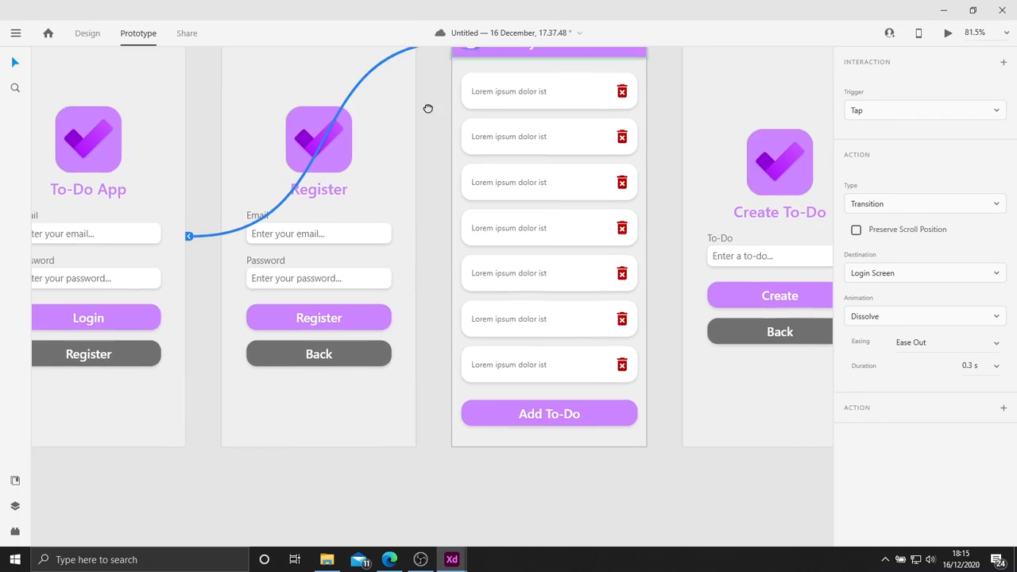
pyautogui.scroll(-3, 380, 129)
pyautogui.click(503, 387)
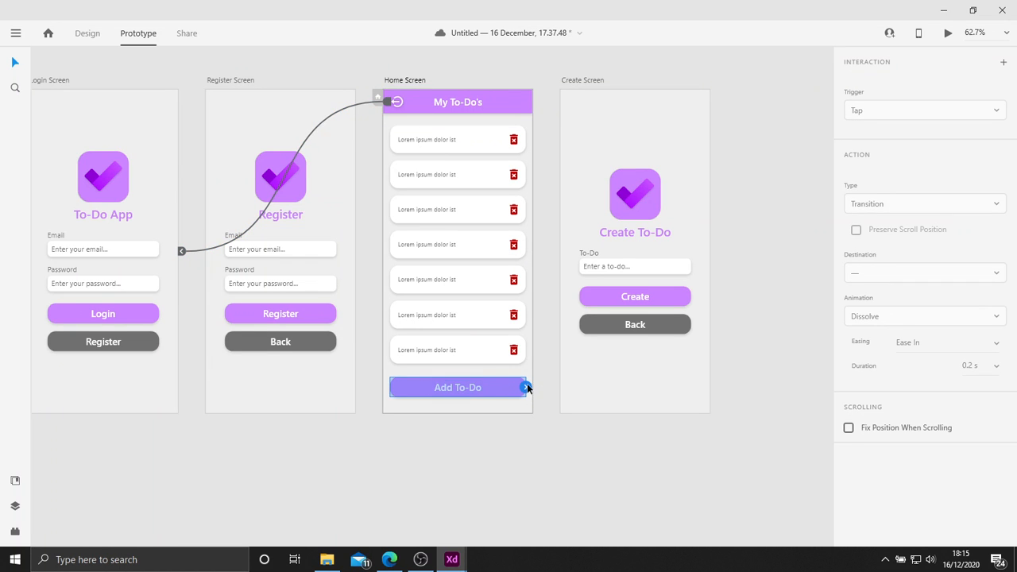
pyautogui.moveTo(526, 387); pyautogui.dragTo(672, 199)
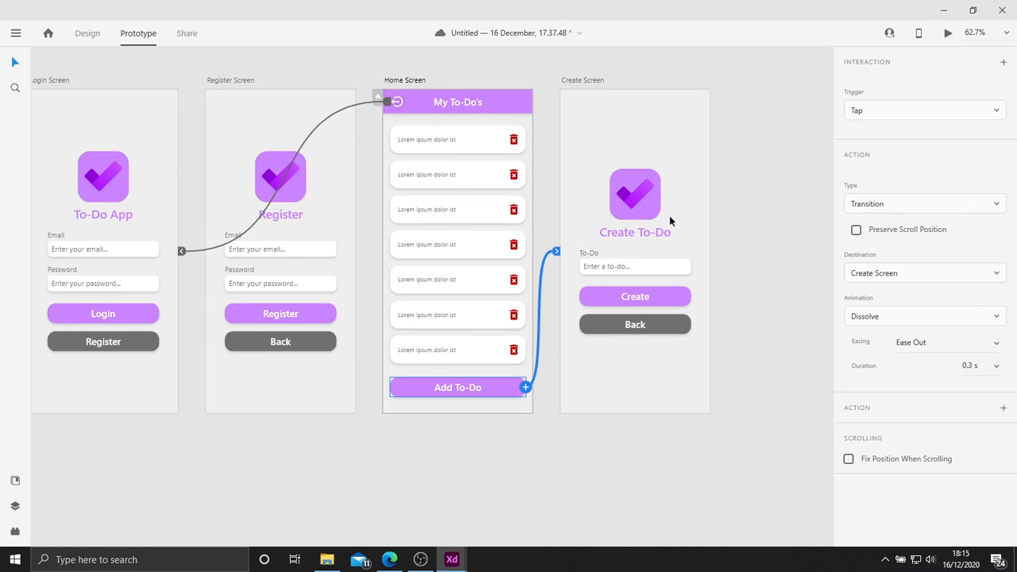
# Link the Create Screen's Back button to the Home Screen and clear the selection.
pyautogui.click(640, 296)
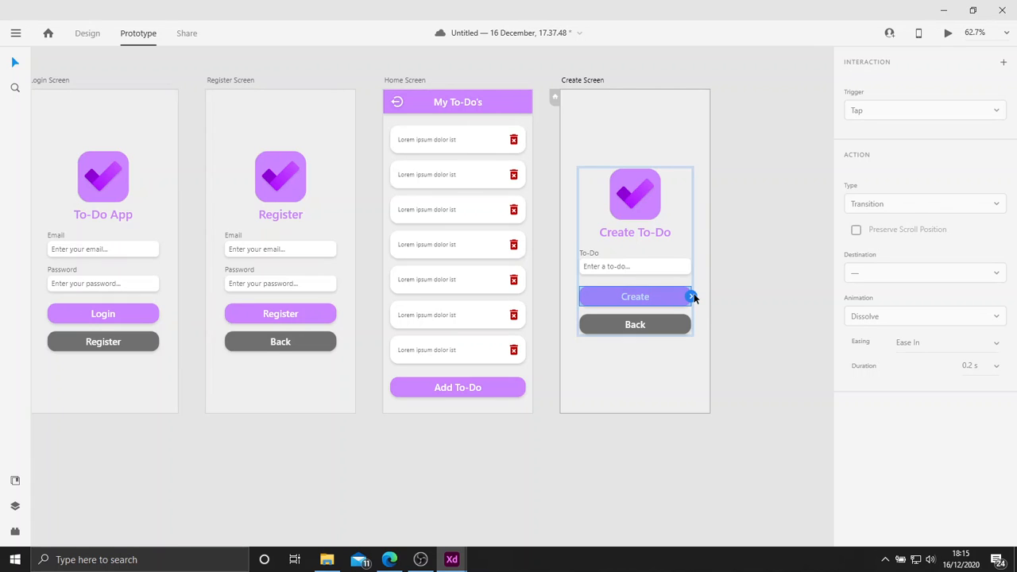
pyautogui.click(642, 326)
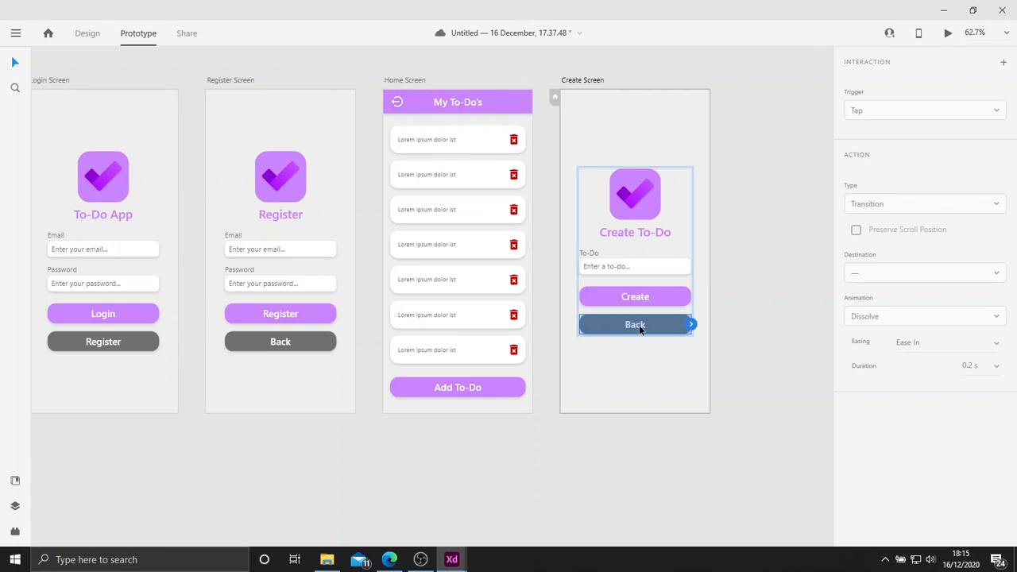
pyautogui.moveTo(692, 324); pyautogui.dragTo(472, 243)
pyautogui.scroll(-3, 577, 250)
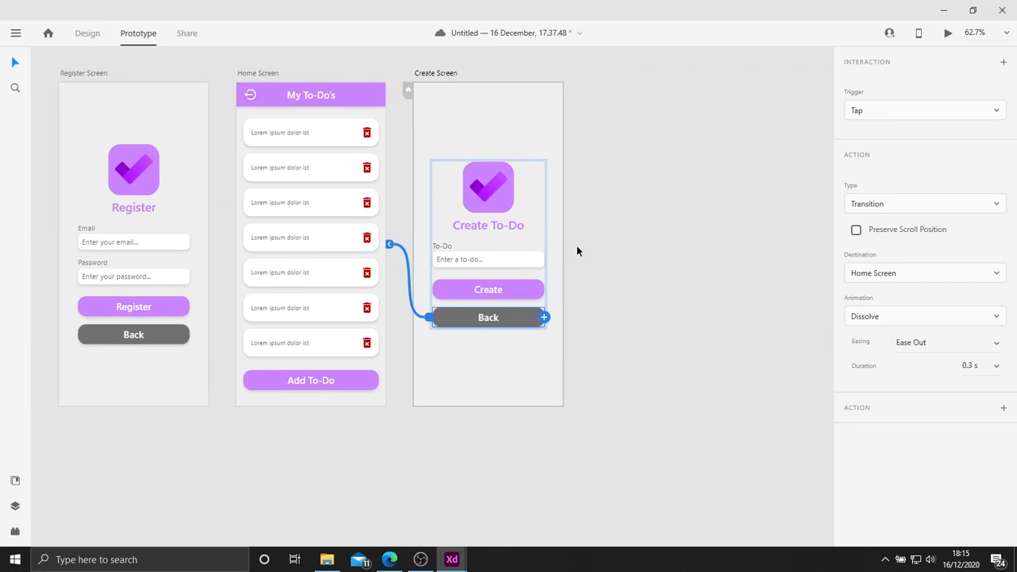
pyautogui.moveTo(588, 253); pyautogui.dragTo(441, 252)
pyautogui.click(545, 258)
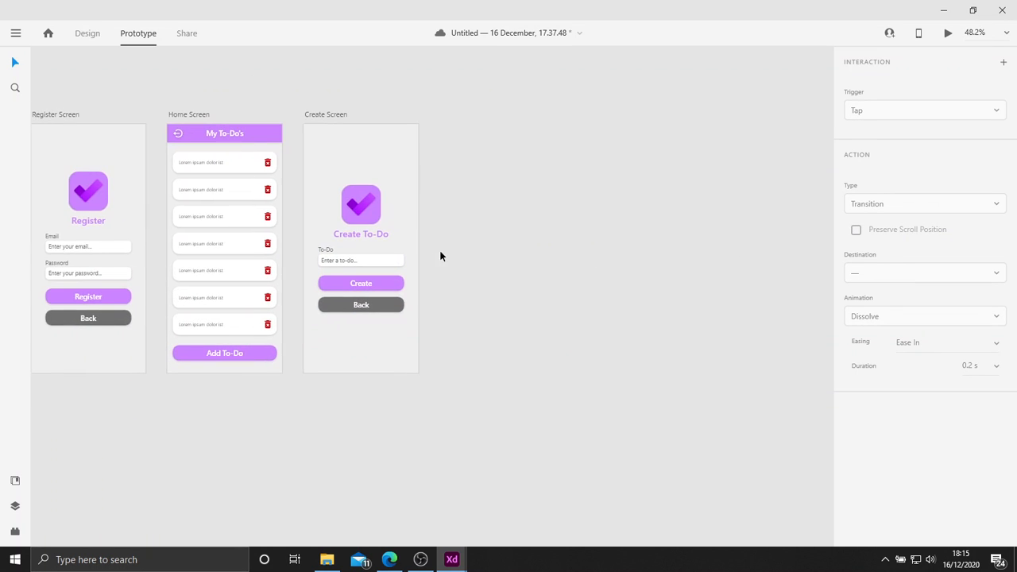
pyautogui.moveTo(342, 149); pyautogui.dragTo(413, 138)
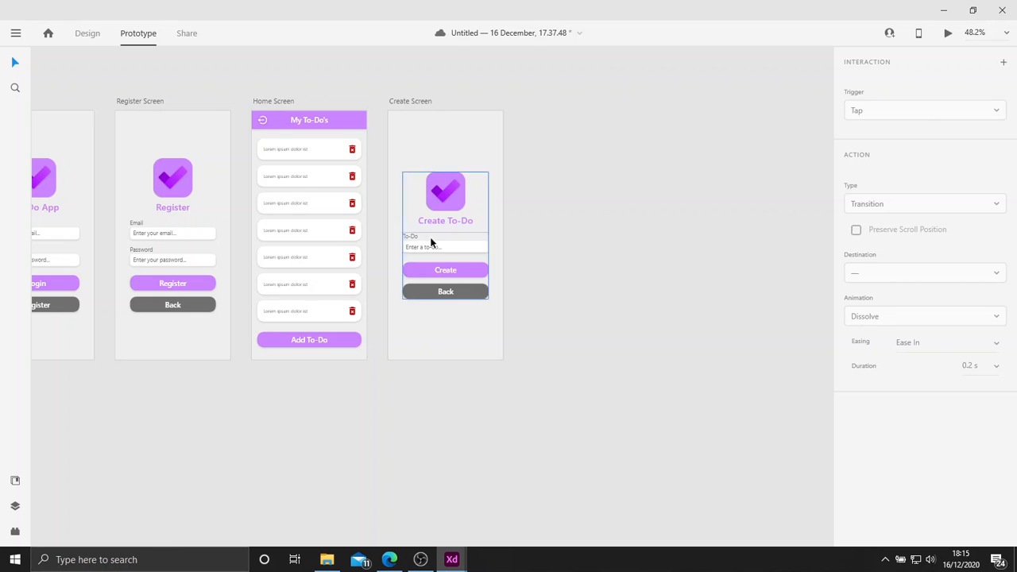
# Link the Create Screen's Create button to the Home Screen and clear the selection.
pyautogui.moveTo(466, 298); pyautogui.dragTo(324, 134)
pyautogui.click(506, 233)
pyautogui.moveTo(429, 174); pyautogui.dragTo(546, 209)
pyautogui.click(681, 166)
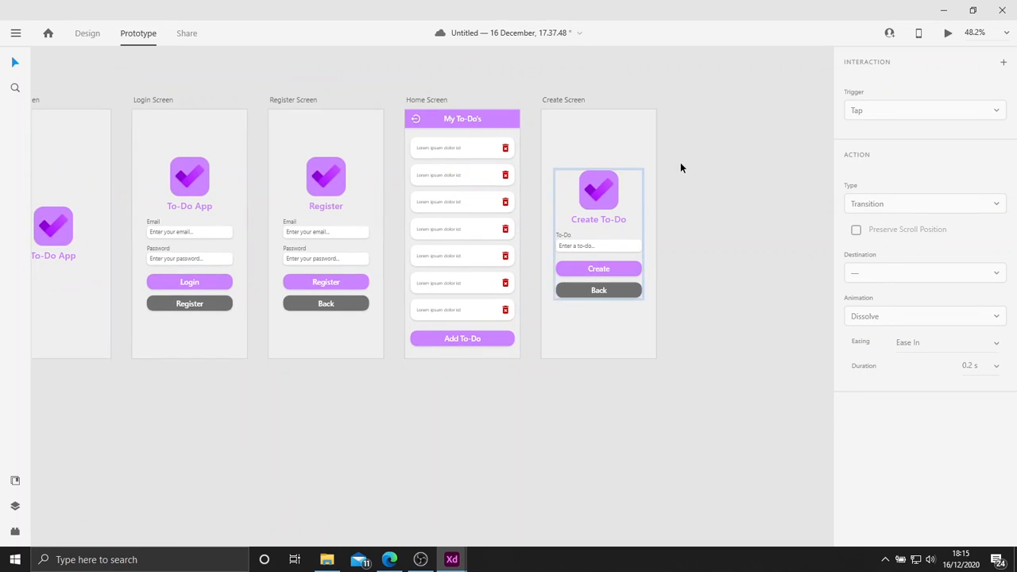
pyautogui.moveTo(693, 175); pyautogui.dragTo(728, 202)
pyautogui.scroll(-2, 720, 203)
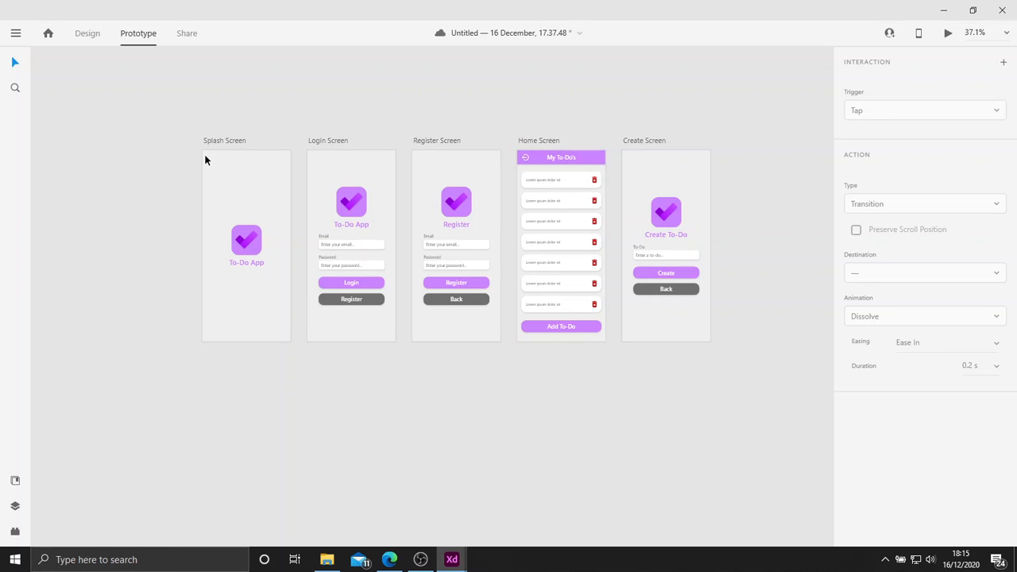
# Preview the prototype from the Splash Screen in a maximized window, then close and restart the preview to replay its timed transition.
pyautogui.click(236, 143)
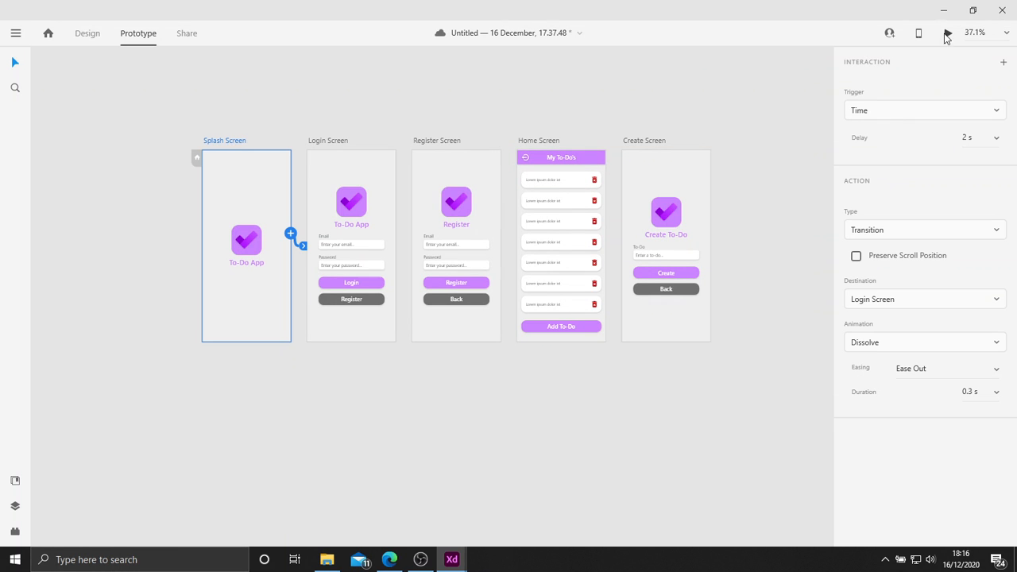
pyautogui.click(946, 35)
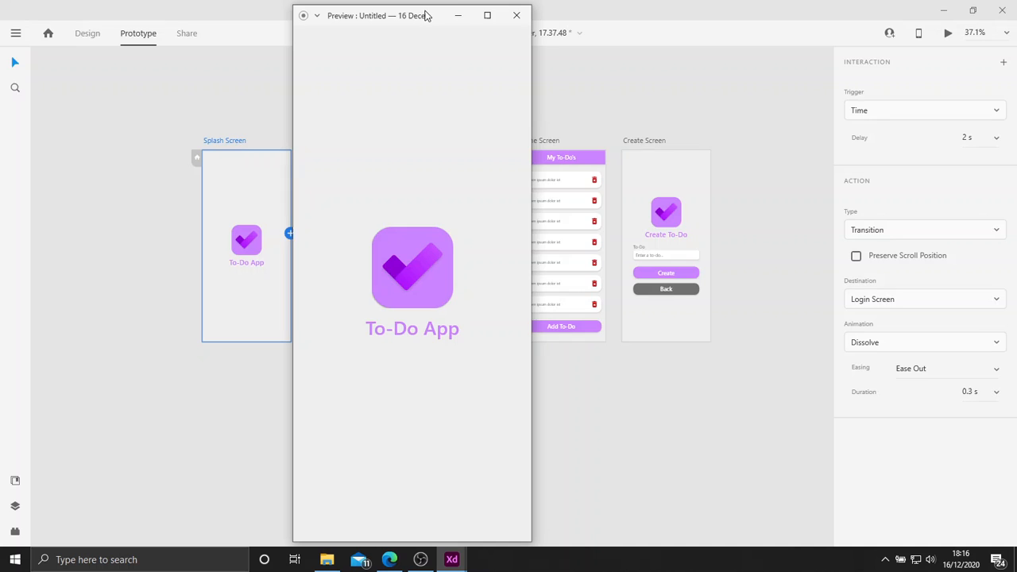
pyautogui.click(486, 15)
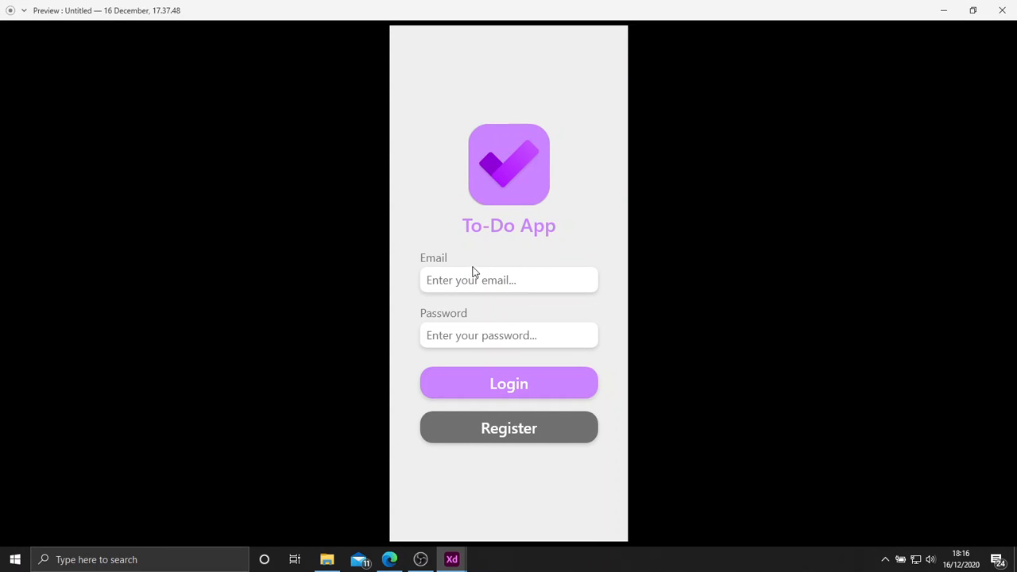
pyautogui.click(1002, 10)
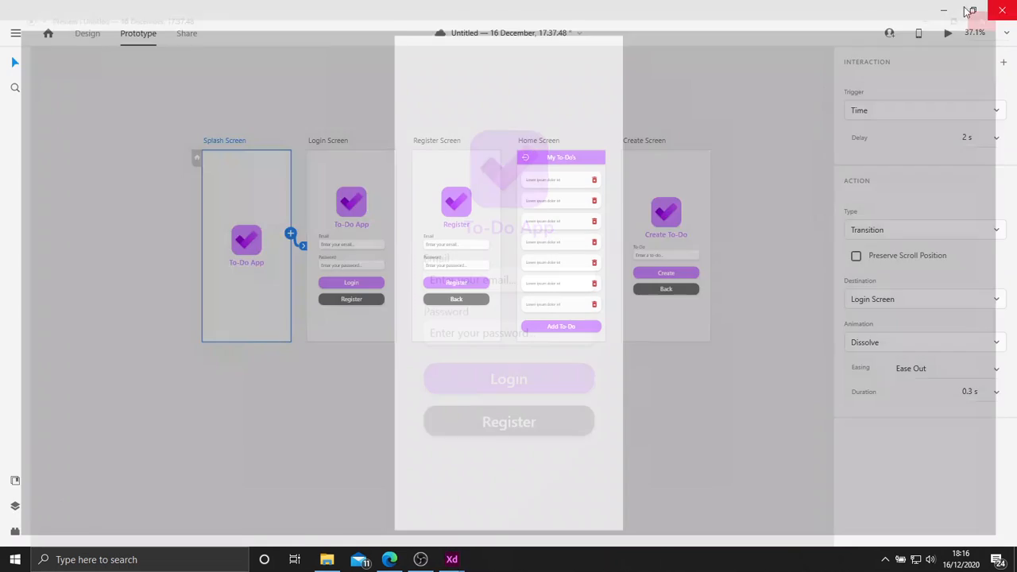
pyautogui.click(946, 33)
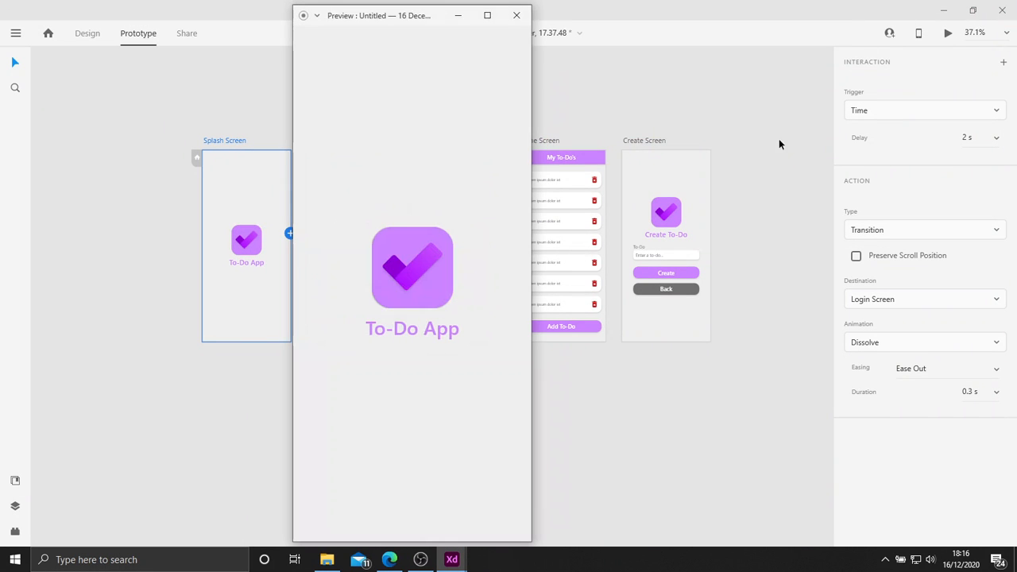
pyautogui.click(487, 15)
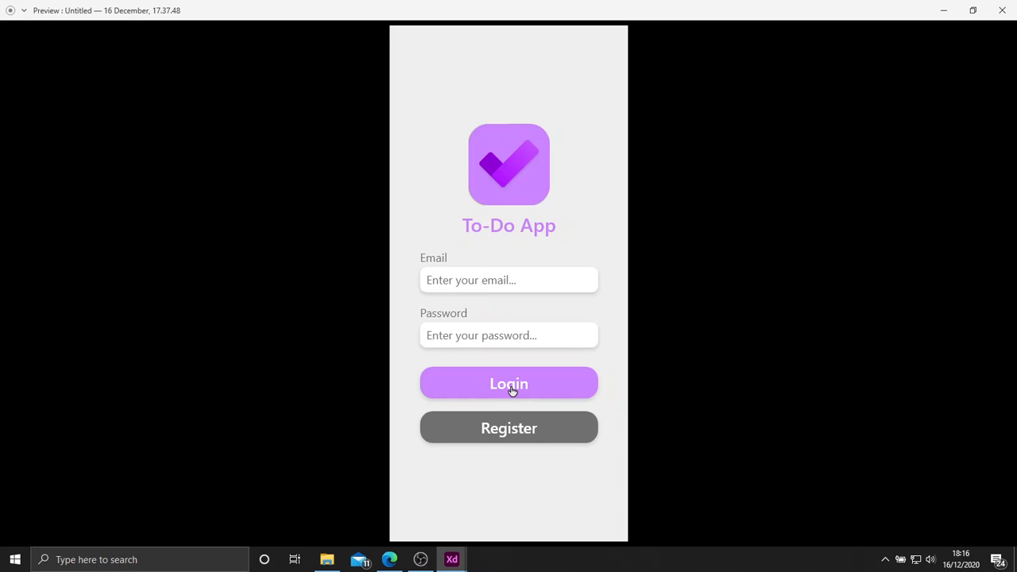
# Test the preview's navigation between the Login, Register and Home screens using the Register, Back, Login and logout controls.
pyautogui.click(495, 429)
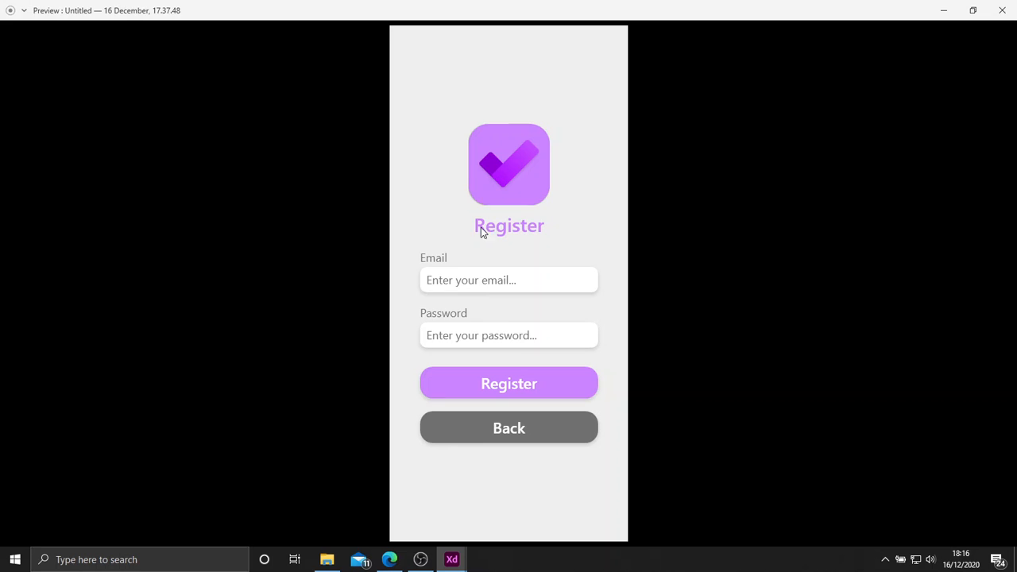
pyautogui.click(515, 423)
pyautogui.click(509, 396)
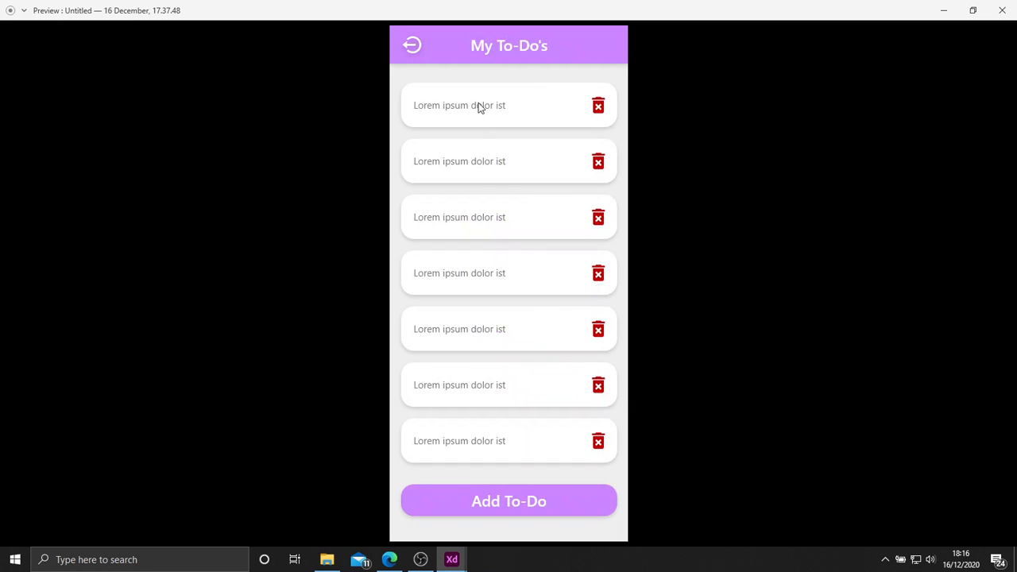
pyautogui.click(414, 50)
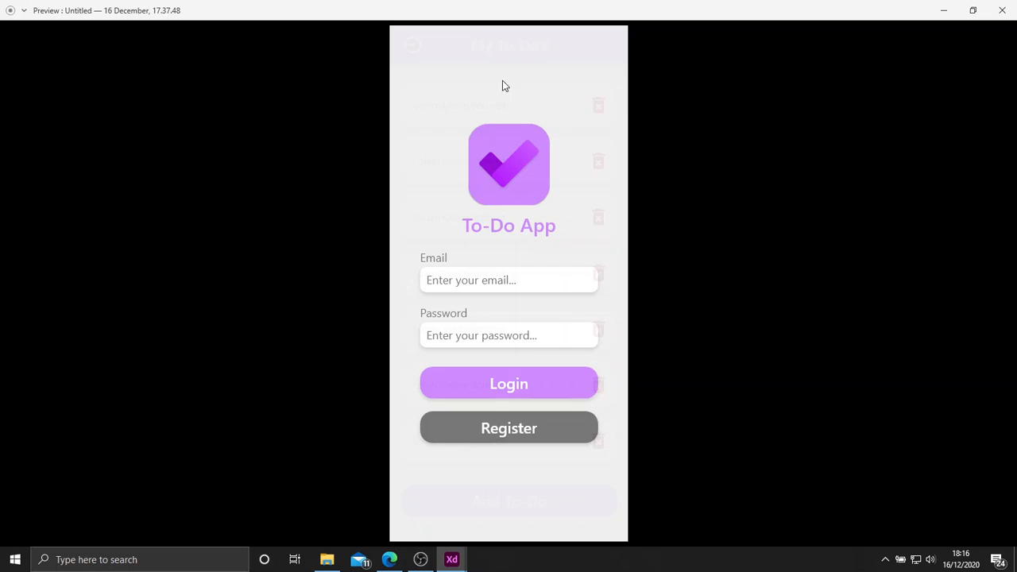
pyautogui.click(511, 437)
pyautogui.click(517, 382)
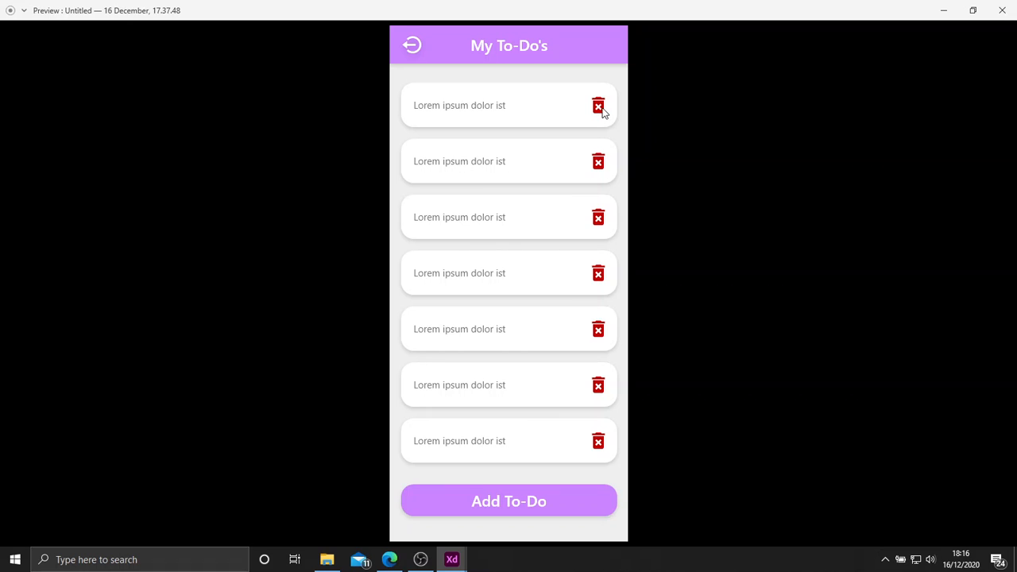
# Test the preview's Add To-Do, Create, Back and logout links, and close the preview.
pyautogui.click(495, 499)
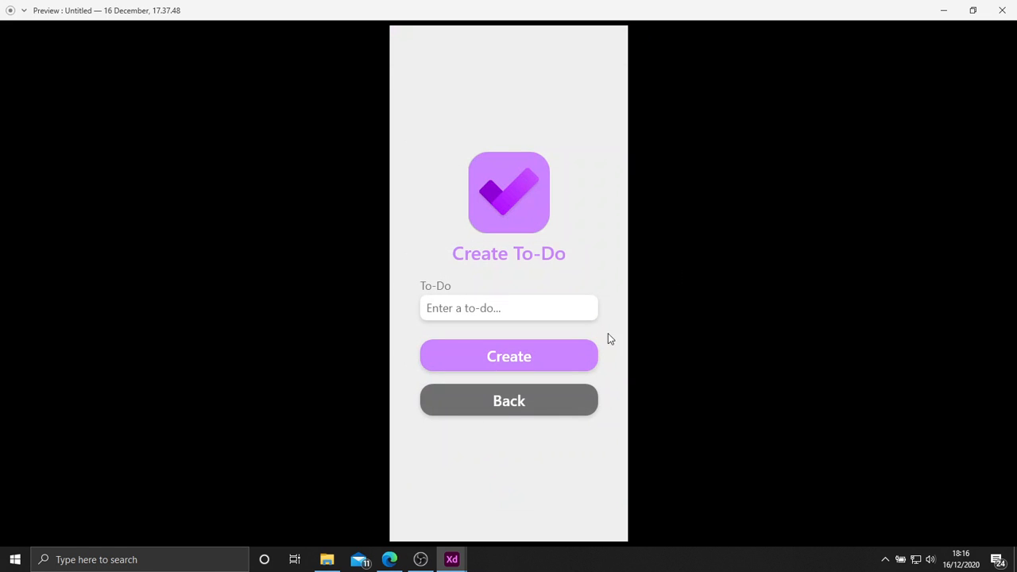
pyautogui.click(510, 355)
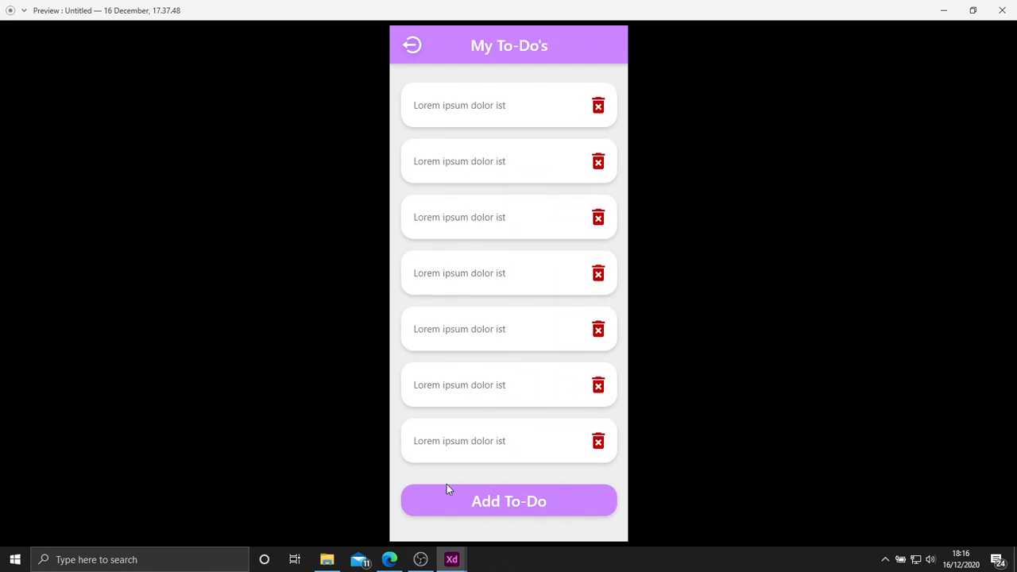
pyautogui.click(447, 489)
pyautogui.click(503, 400)
pyautogui.click(494, 504)
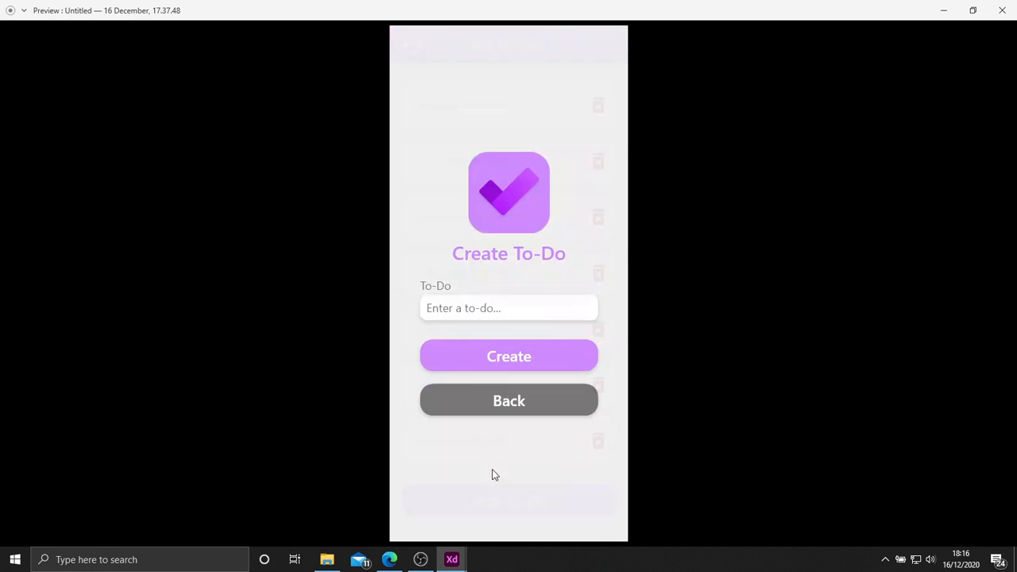
pyautogui.click(504, 410)
pyautogui.click(412, 46)
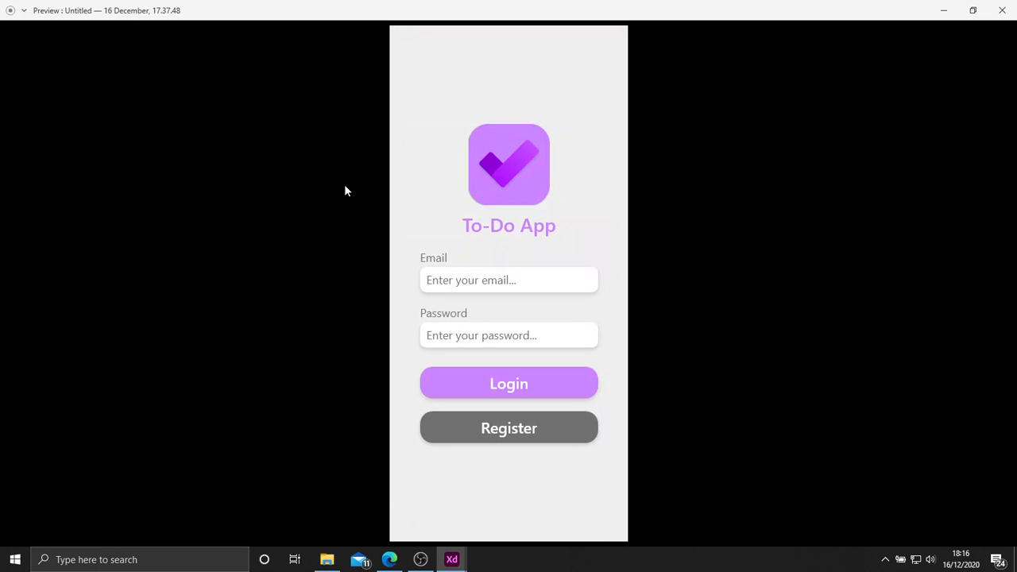
pyautogui.click(1003, 10)
# Create a Design Review link for anyone with the link, open it in the browser and dismiss the Grid View tip.
pyautogui.click(652, 403)
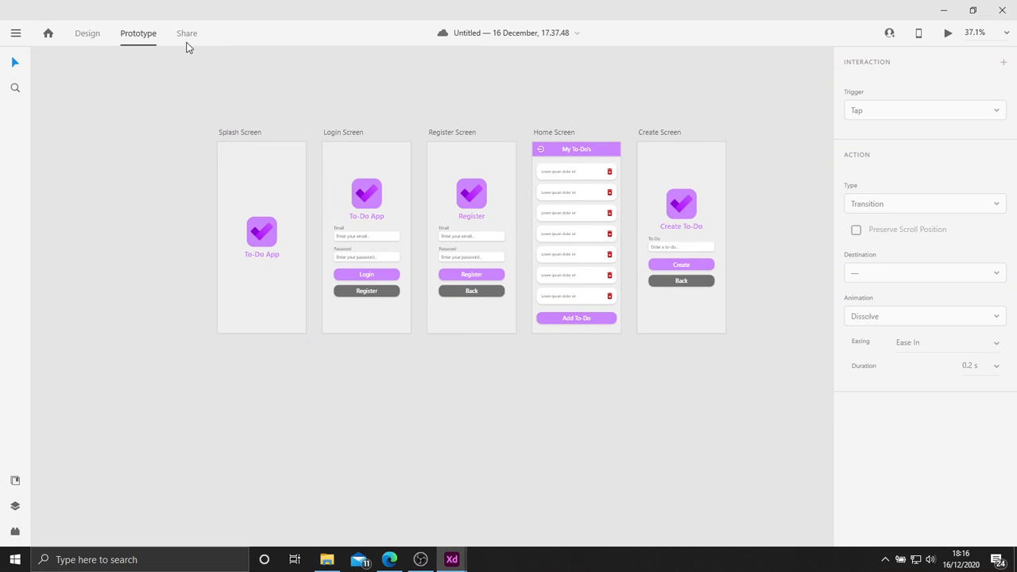
pyautogui.click(186, 46)
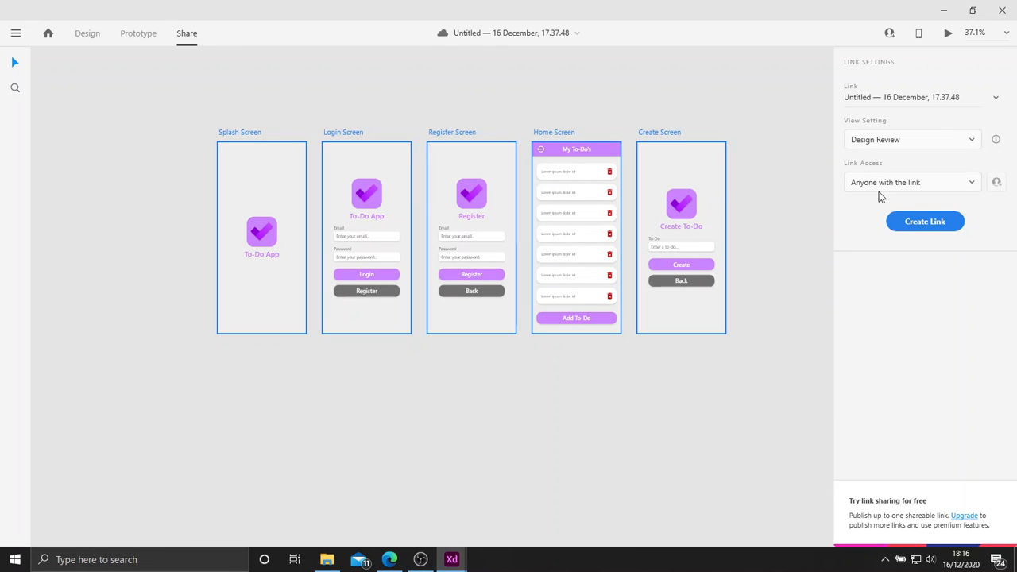
pyautogui.click(927, 223)
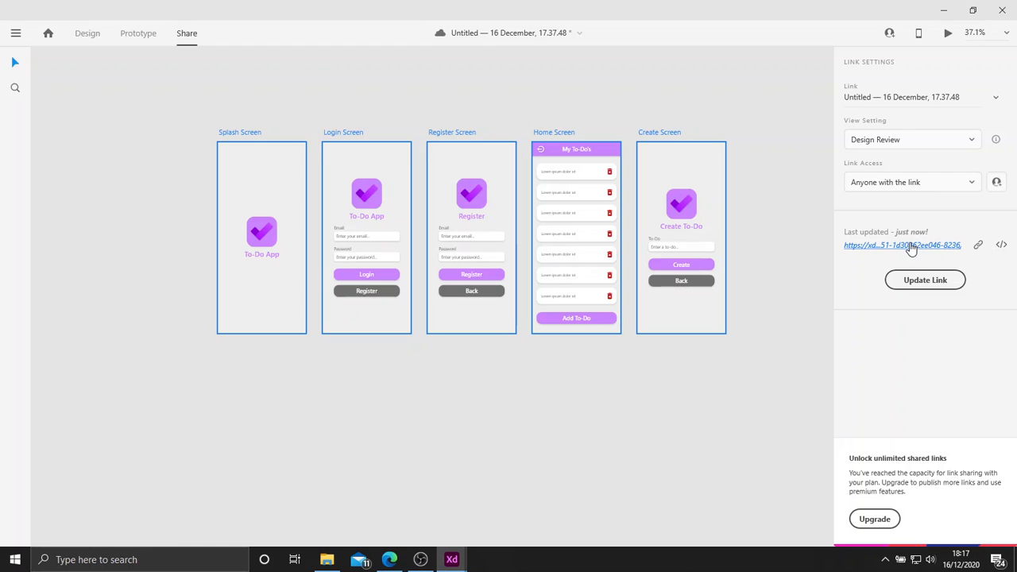
pyautogui.click(912, 246)
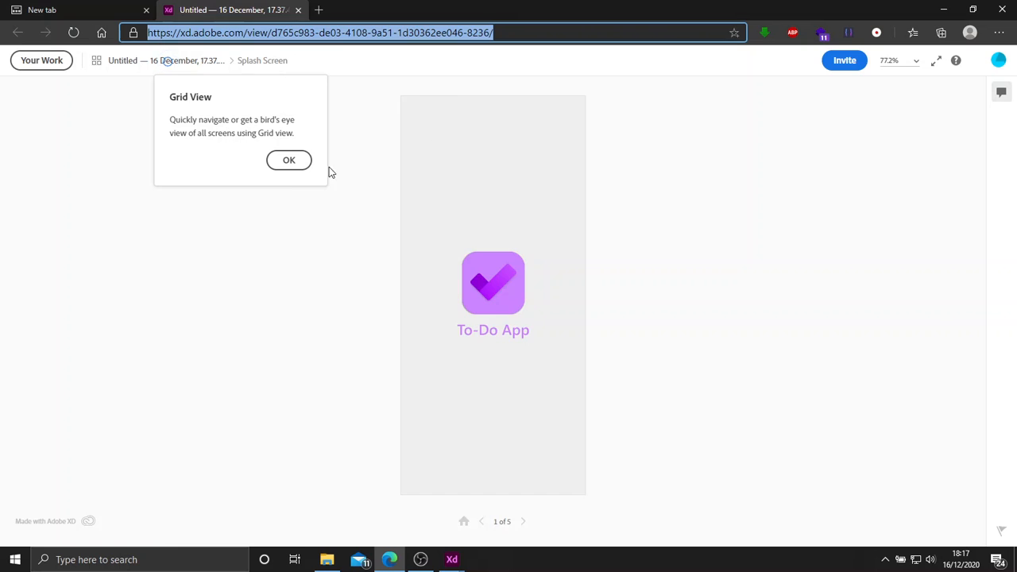
pyautogui.click(284, 161)
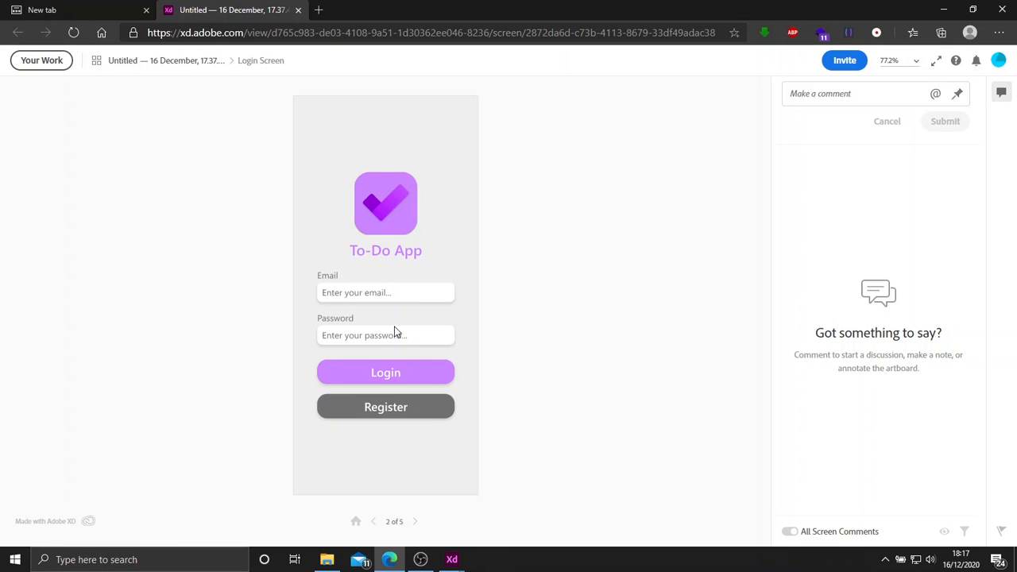
# Test the shared prototype's Login, logout, Register and Back links in the browser, ending on the Home Screen.
pyautogui.click(382, 372)
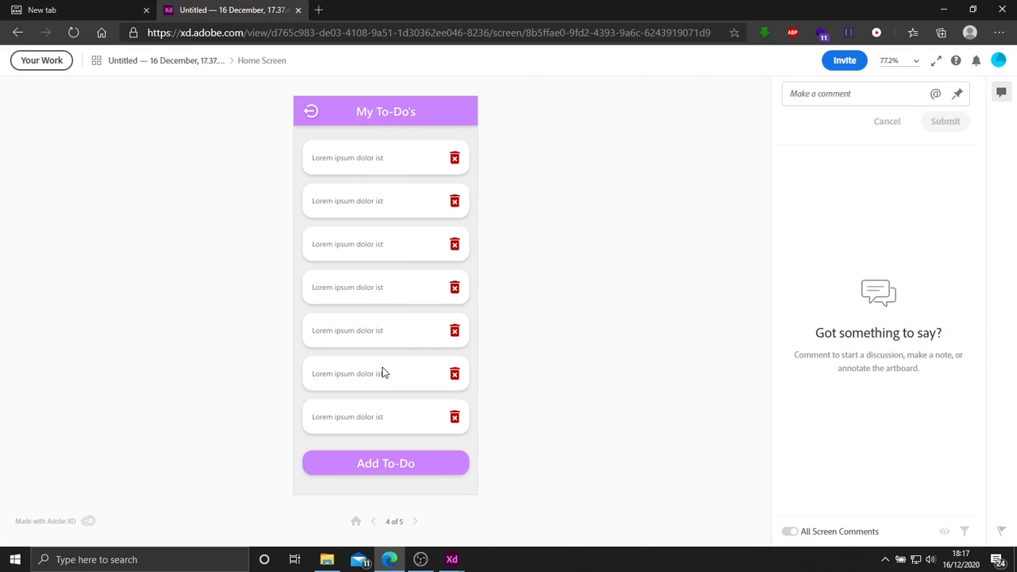
pyautogui.click(311, 112)
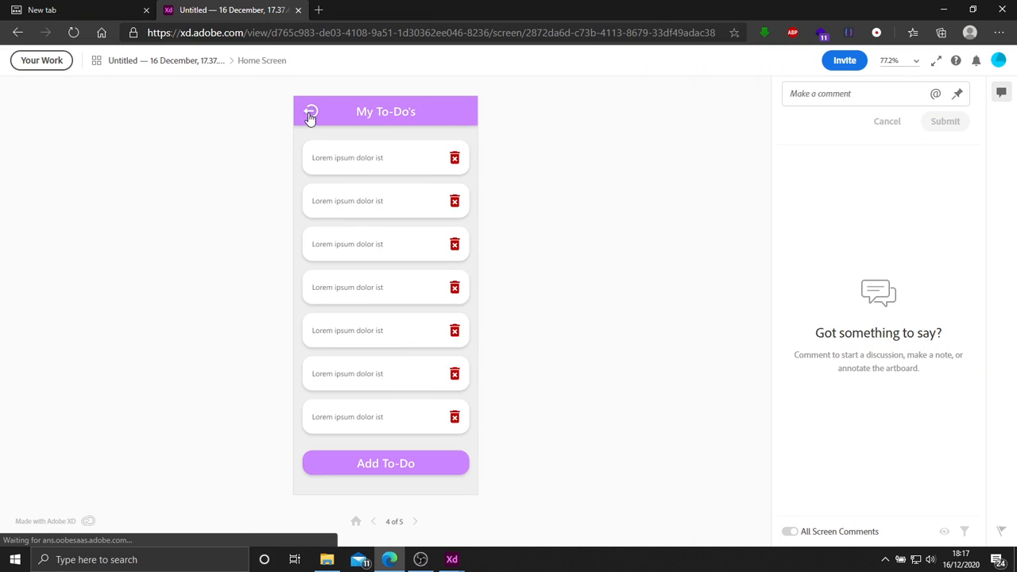
pyautogui.click(398, 419)
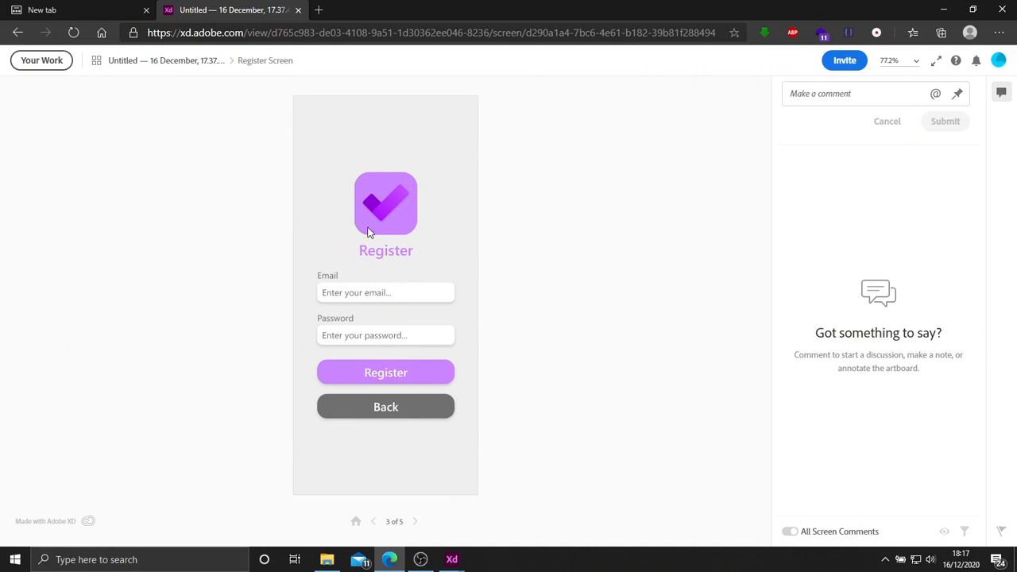
pyautogui.click(385, 407)
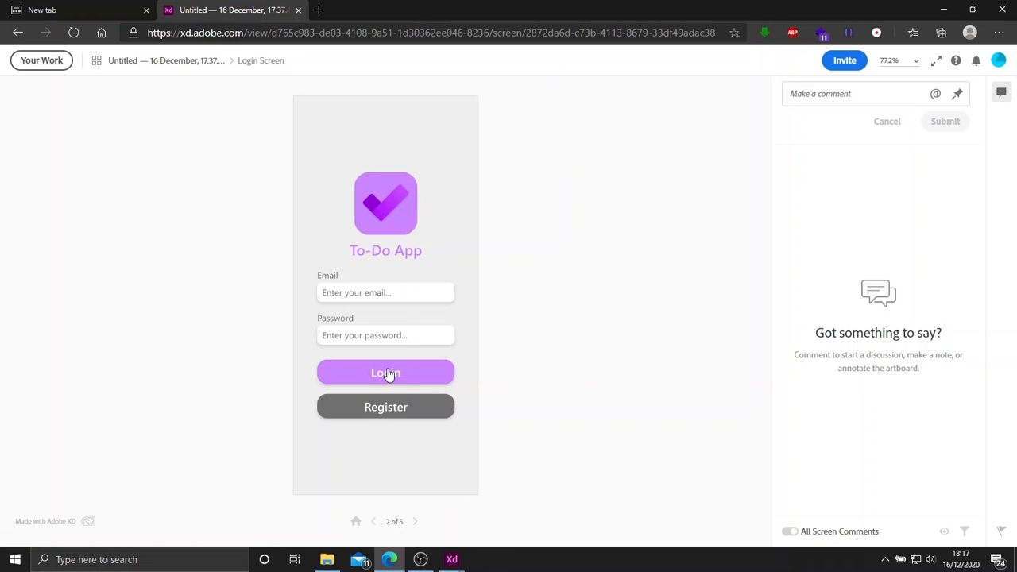
pyautogui.click(397, 375)
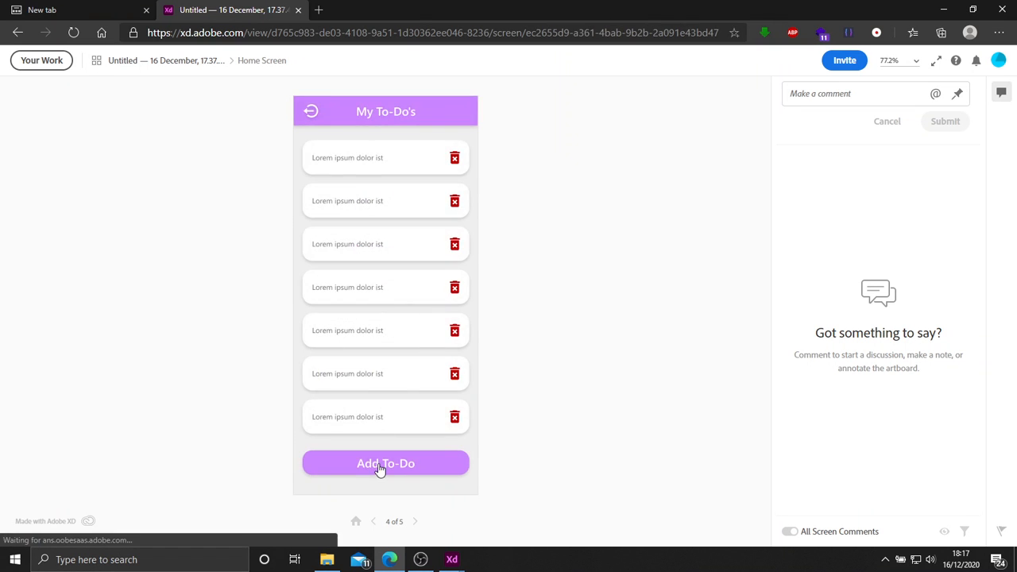
# Test the shared prototype's Add To-Do, Create and Back links, and return to its first screen.
pyautogui.click(380, 461)
pyautogui.click(391, 362)
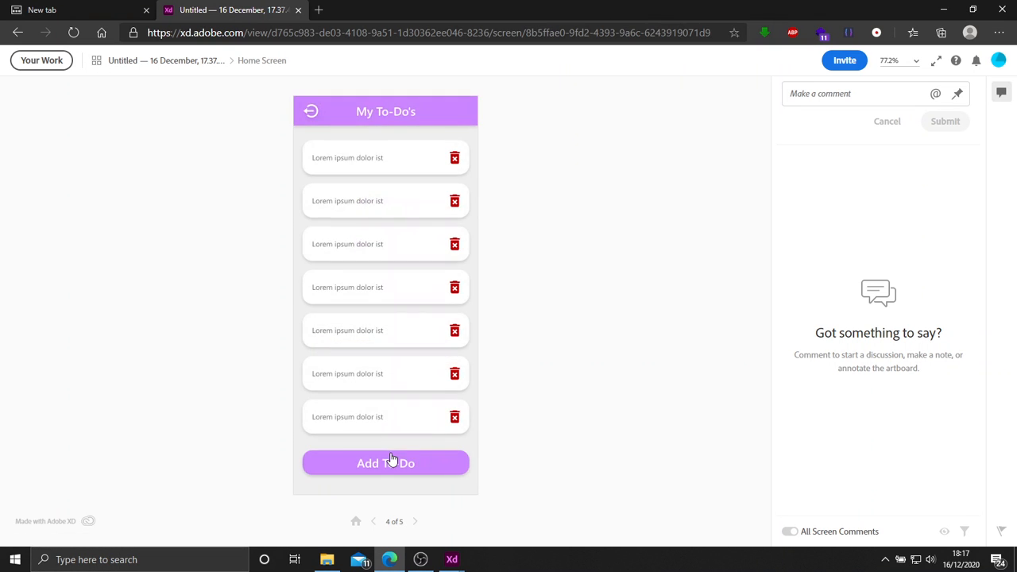
pyautogui.click(393, 463)
pyautogui.click(386, 388)
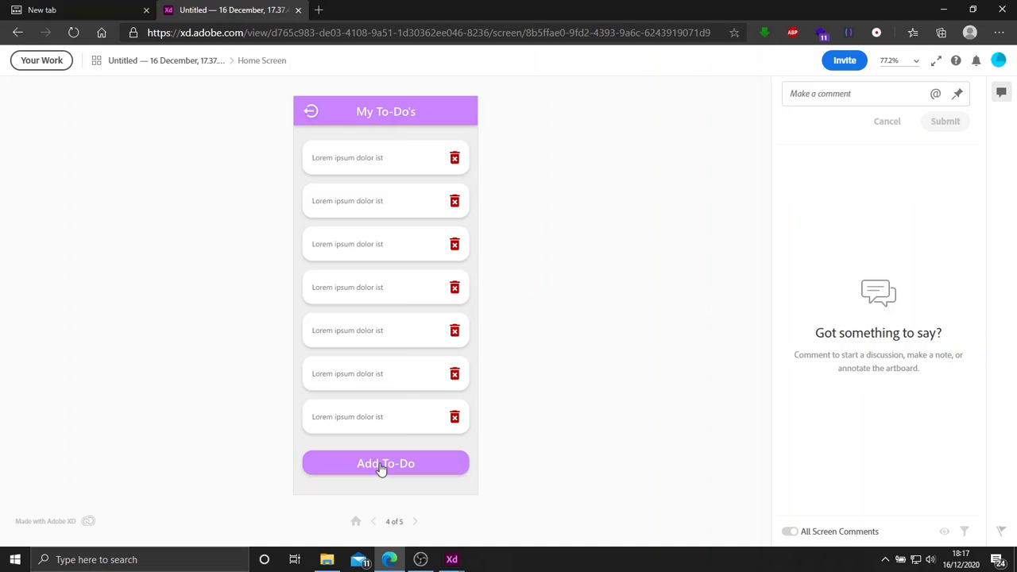
pyautogui.click(355, 522)
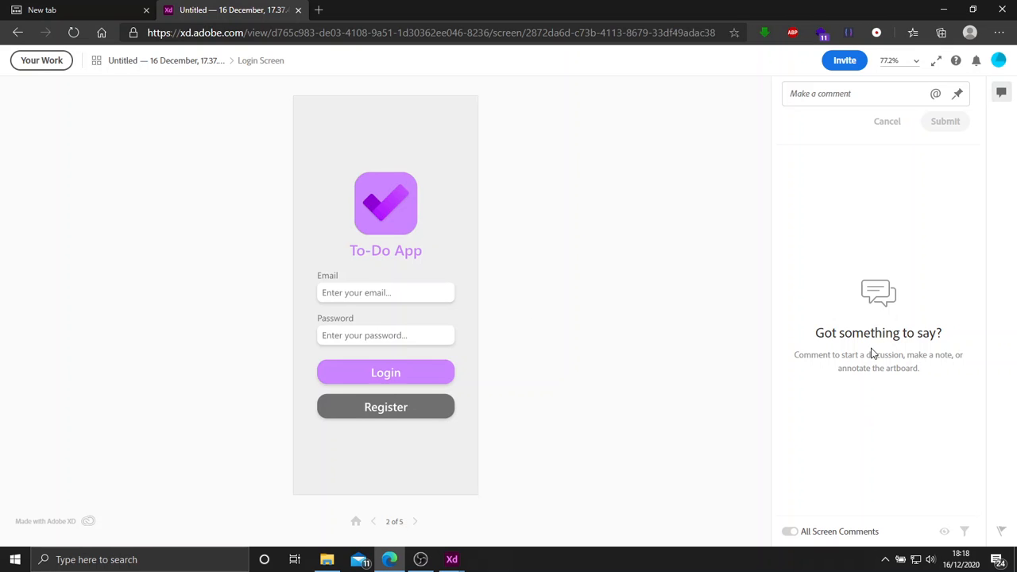
# Post the comment "Hey you forgot to make the delete button work!" on the Login Screen.
pyautogui.click(859, 96)
pyautogui.write('Hey yo')
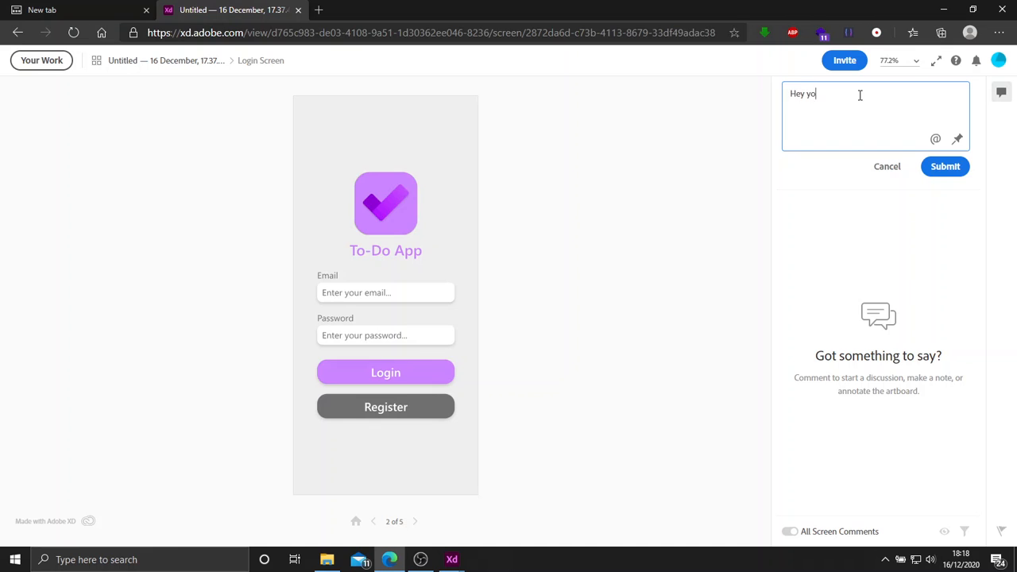
pyautogui.write('u forgot to make the delete button work!')
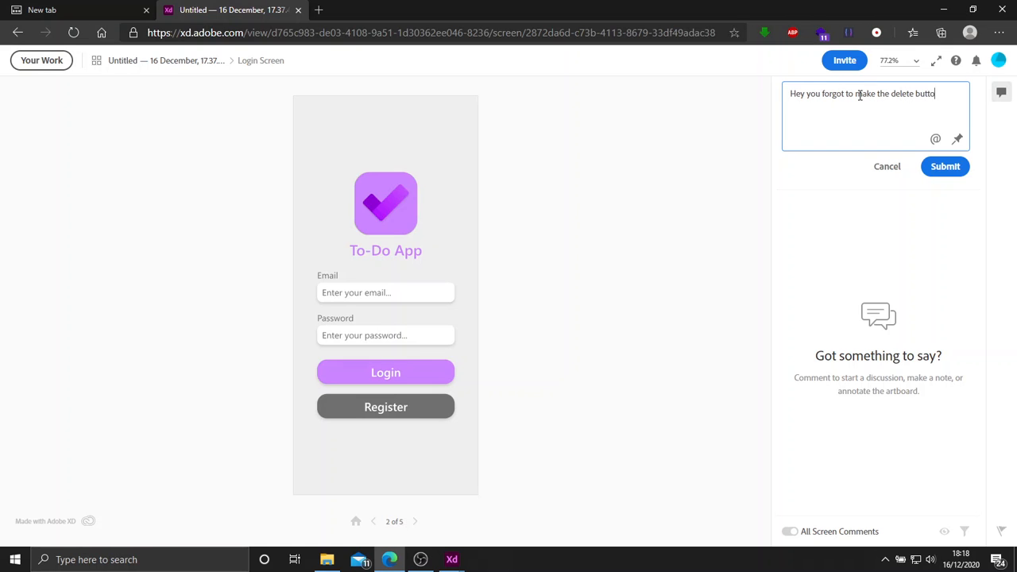
pyautogui.click(958, 166)
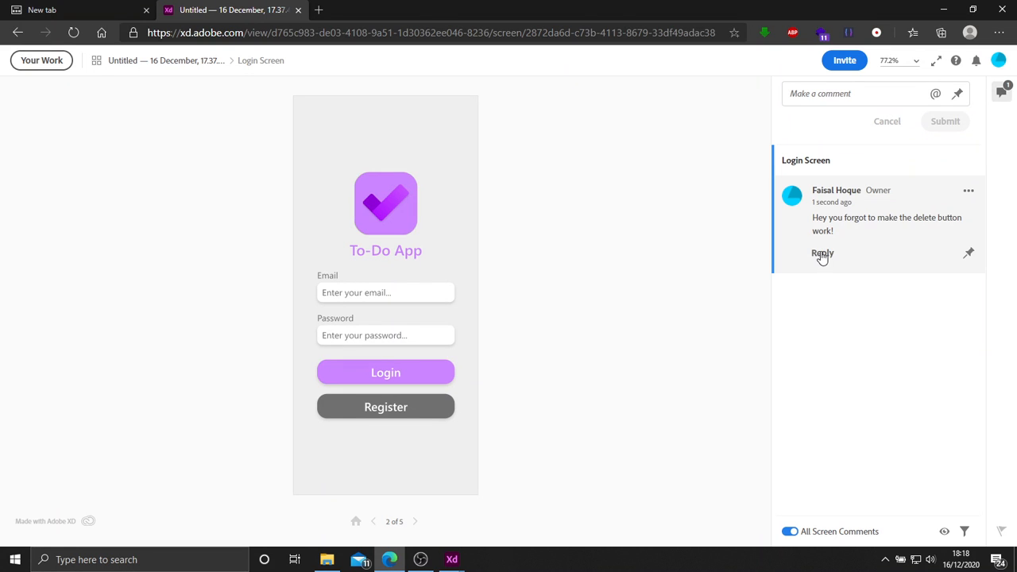
# Reply to the delete button comment with "We understand the logic behind it, will make it work in the code, rather than design".
pyautogui.click(823, 253)
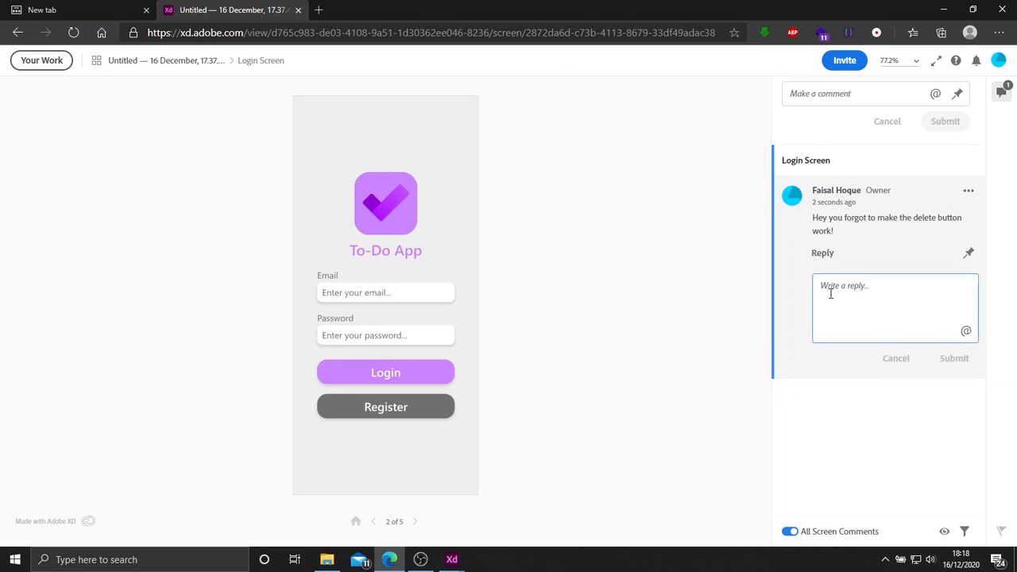
pyautogui.write('We understand the logic behind it')
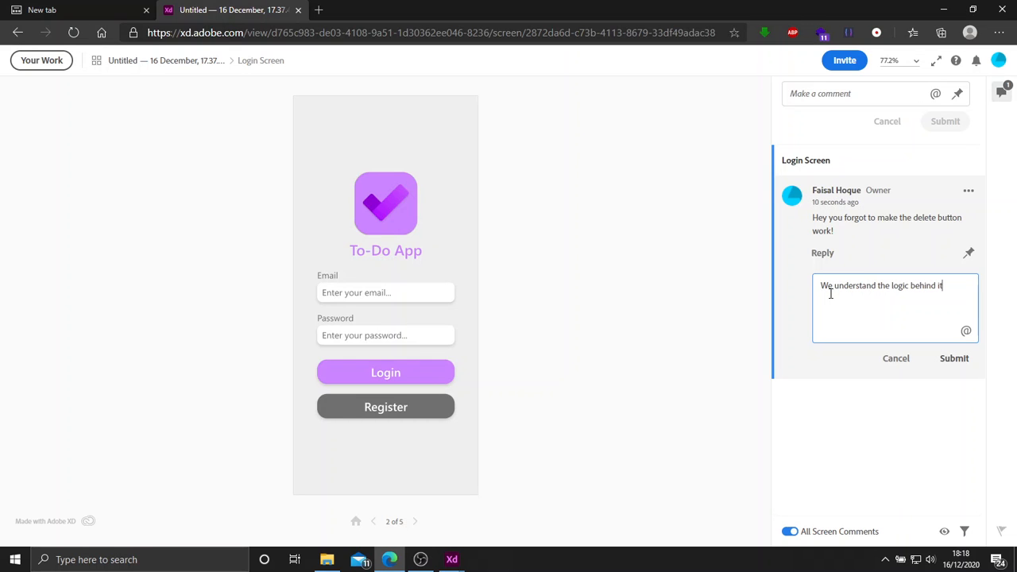
pyautogui.write(', will make it work in the code, rather than design')
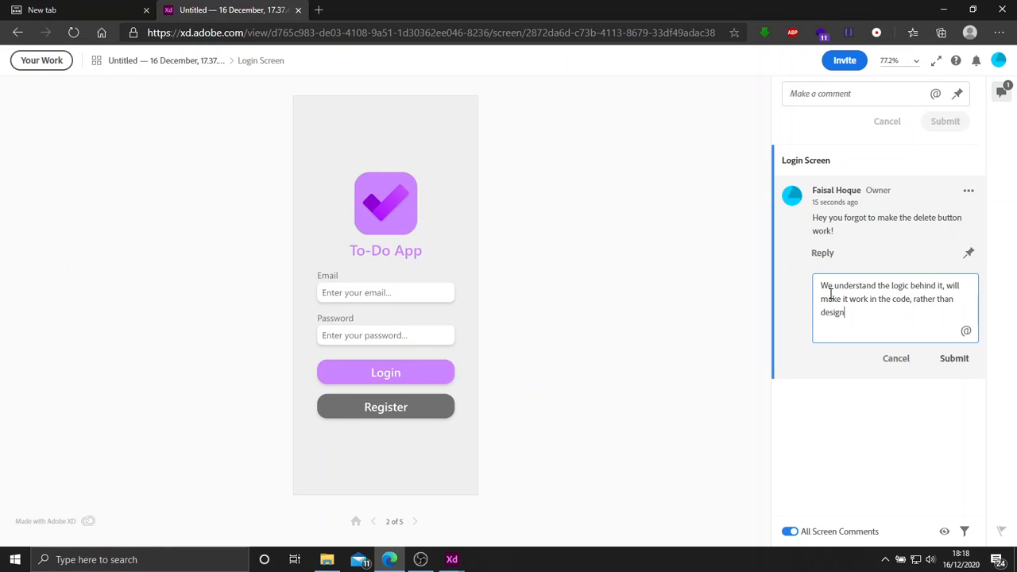
pyautogui.hotkey('shift', 'Return')
pyautogui.press('BackSpace')
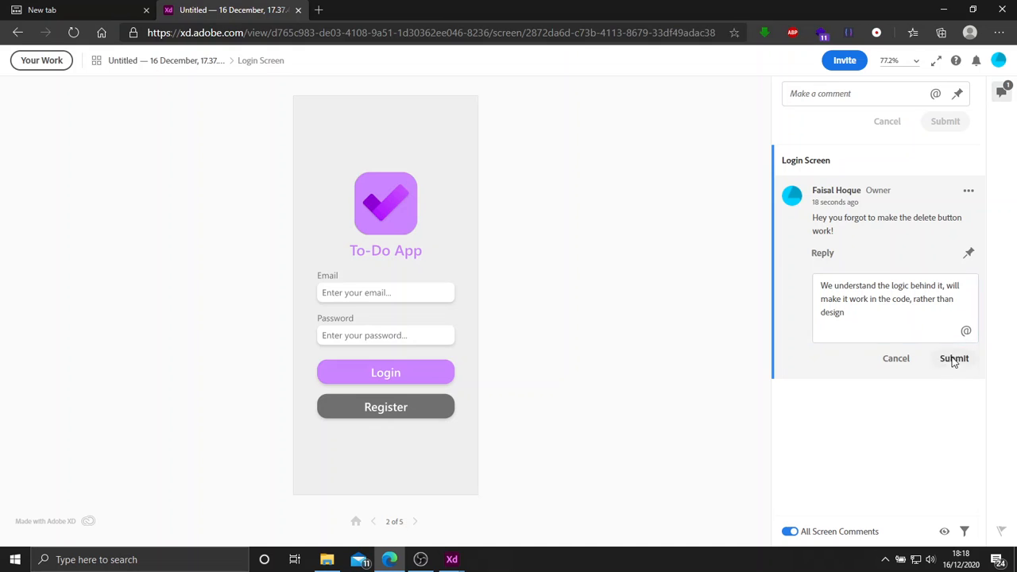
pyautogui.click(952, 359)
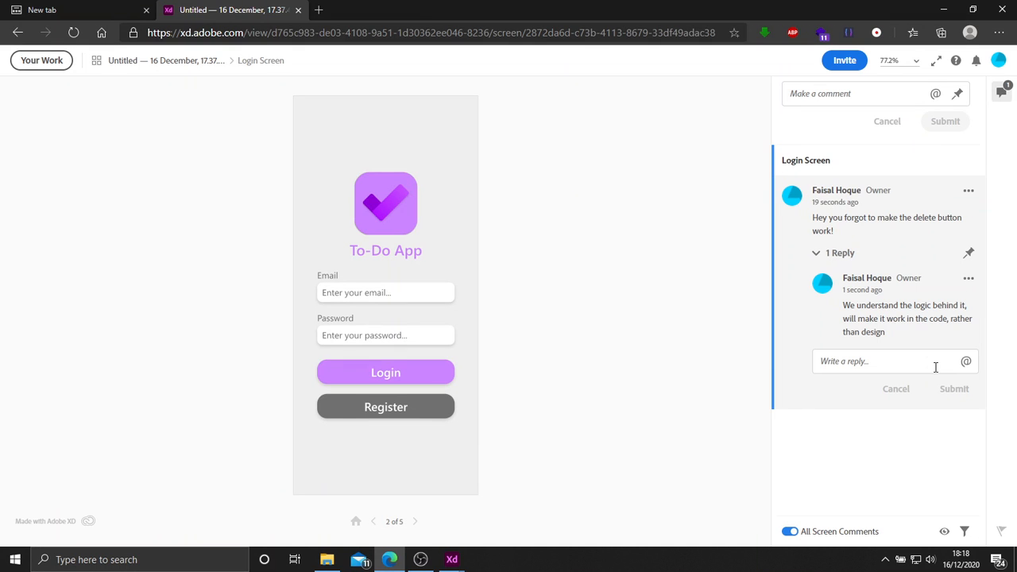